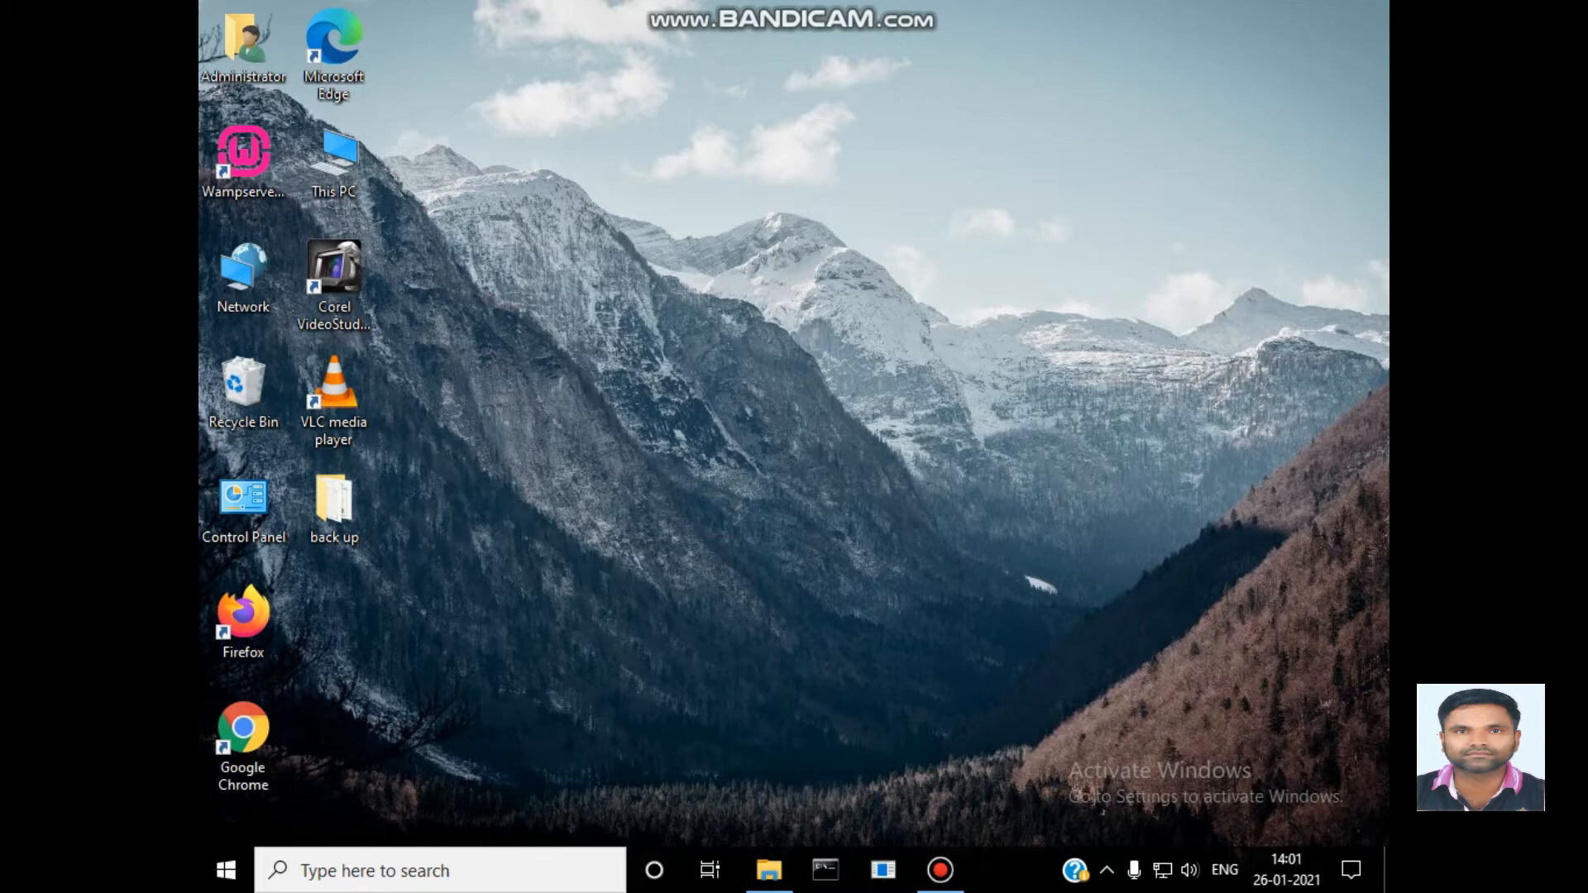
Launch Steps Recorder from Start > Windows Accessories, then close it again.
click(226, 870)
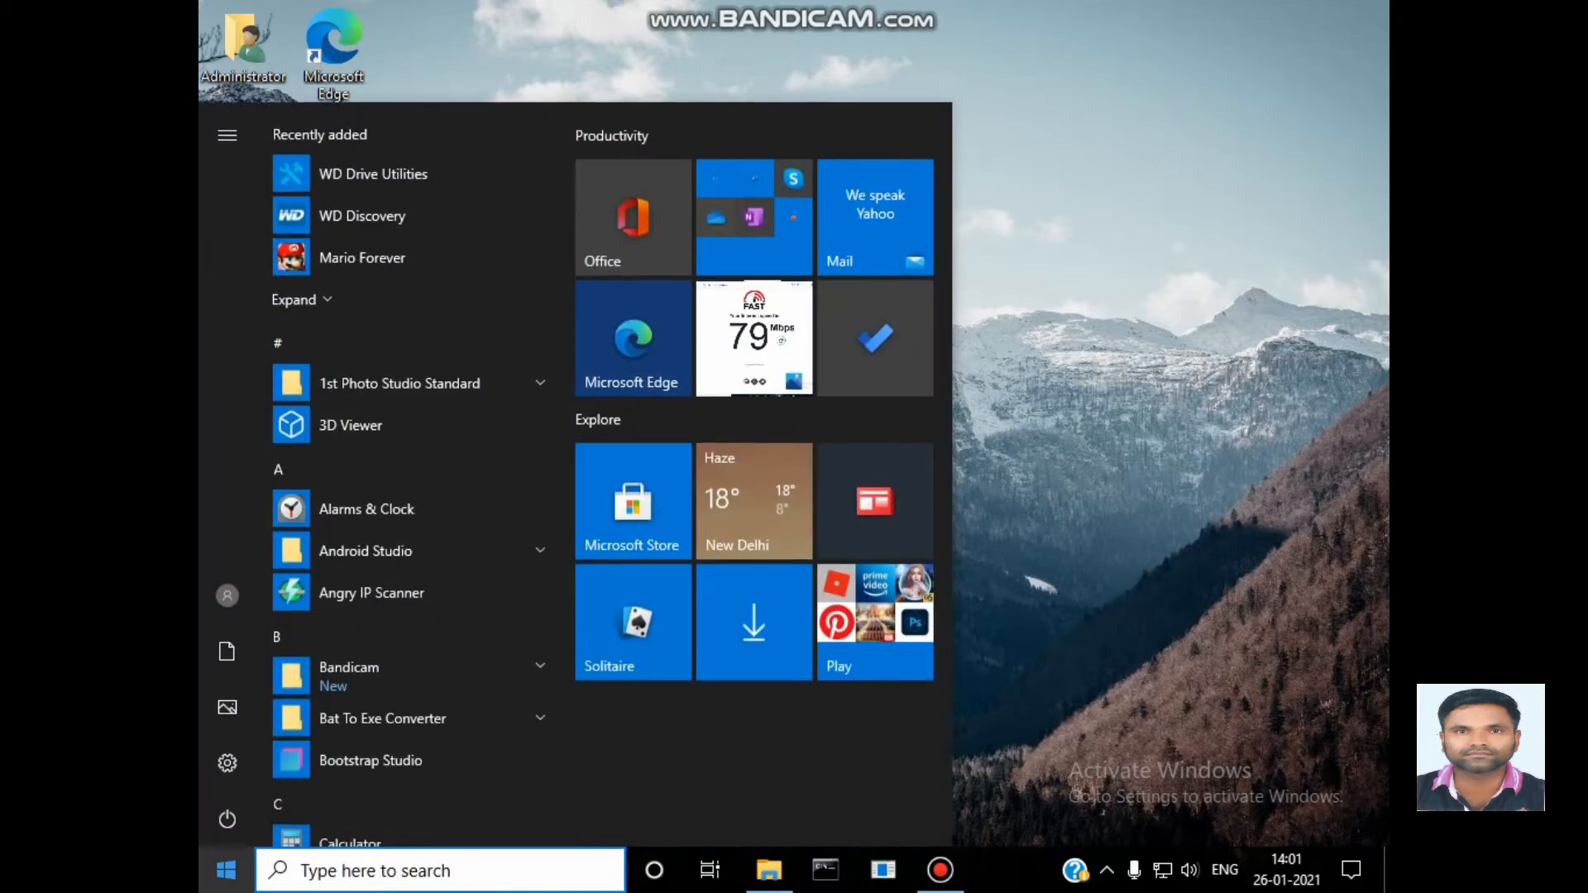
scroll(372, 537, down, 3)
scroll(372, 537, down, 5)
scroll(372, 536, down, 5)
scroll(372, 536, down, 5)
scroll(372, 537, down, 3)
scroll(372, 674, down, 5)
scroll(372, 553, up, 2)
scroll(373, 721, up, 1)
click(385, 470)
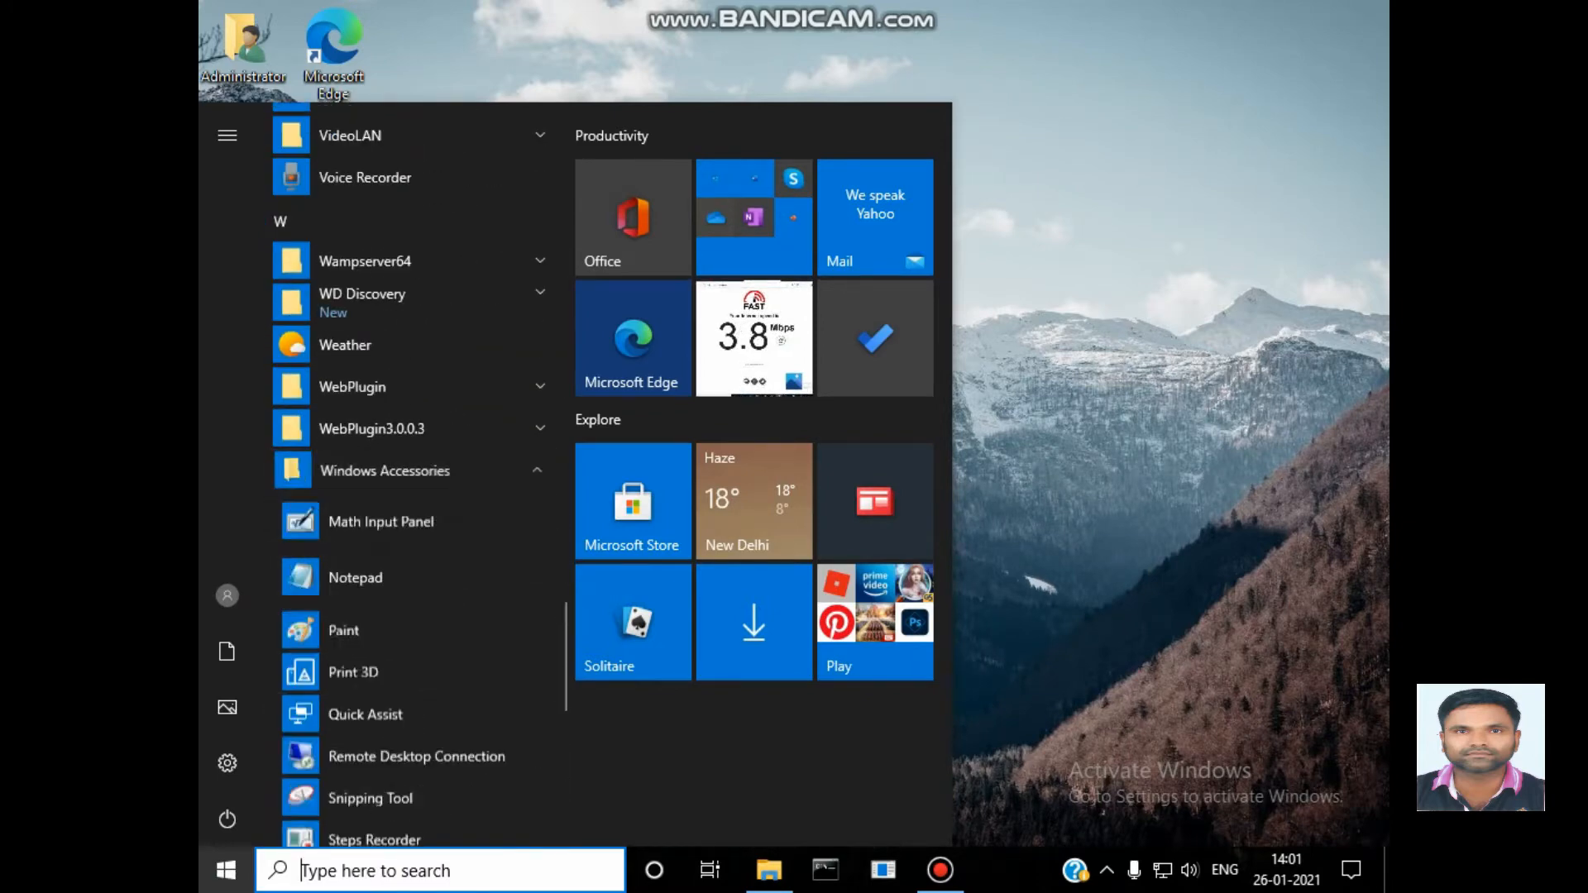
scroll(409, 609, down, 1)
scroll(409, 610, down, 3)
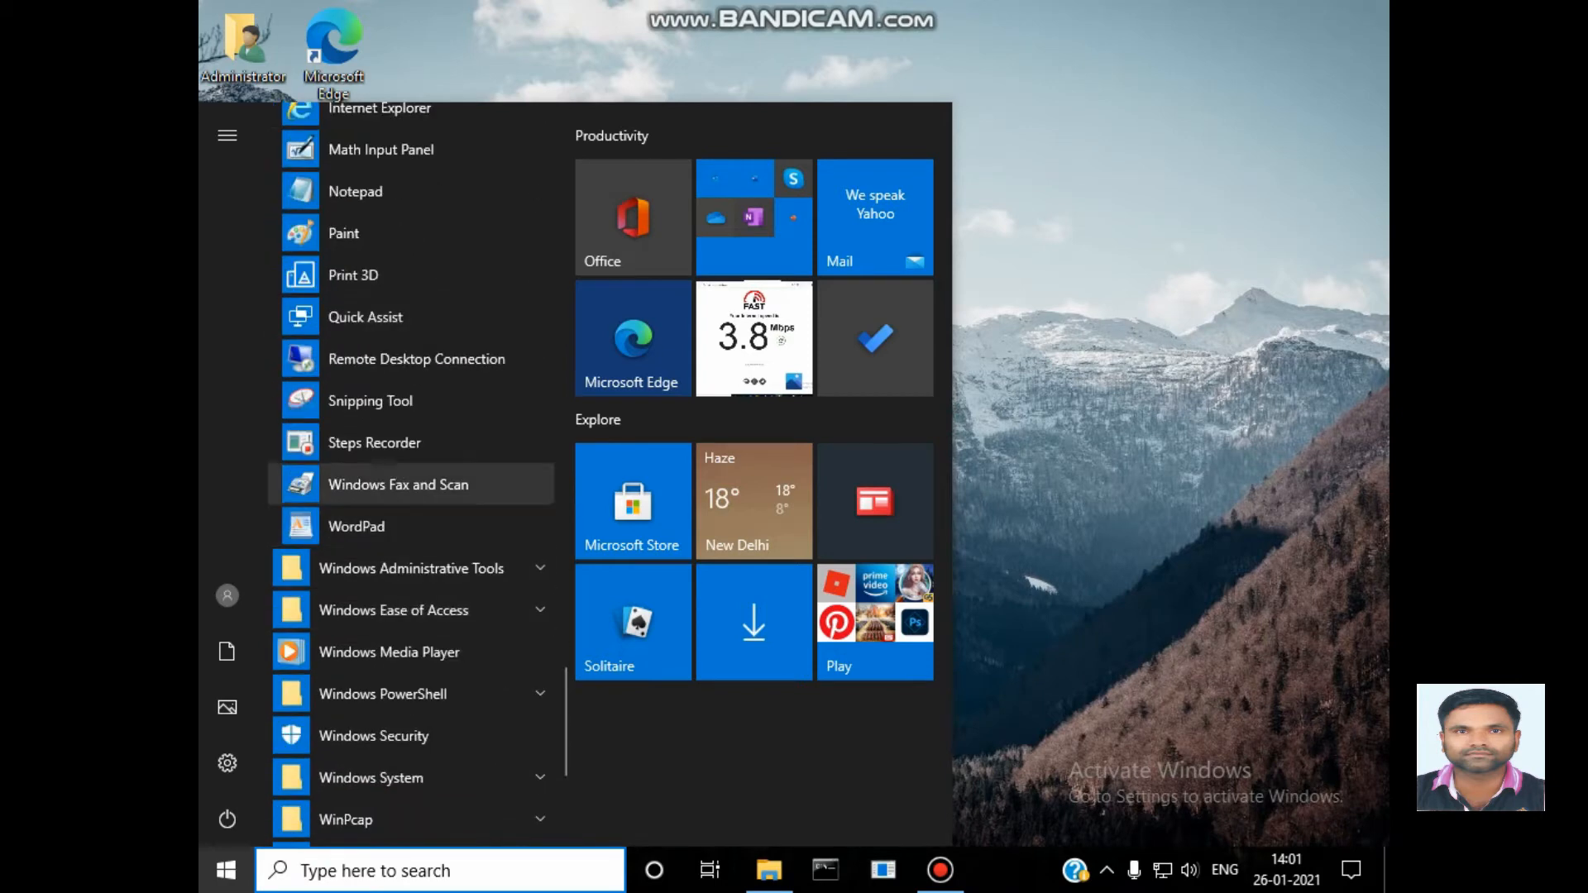
click(374, 442)
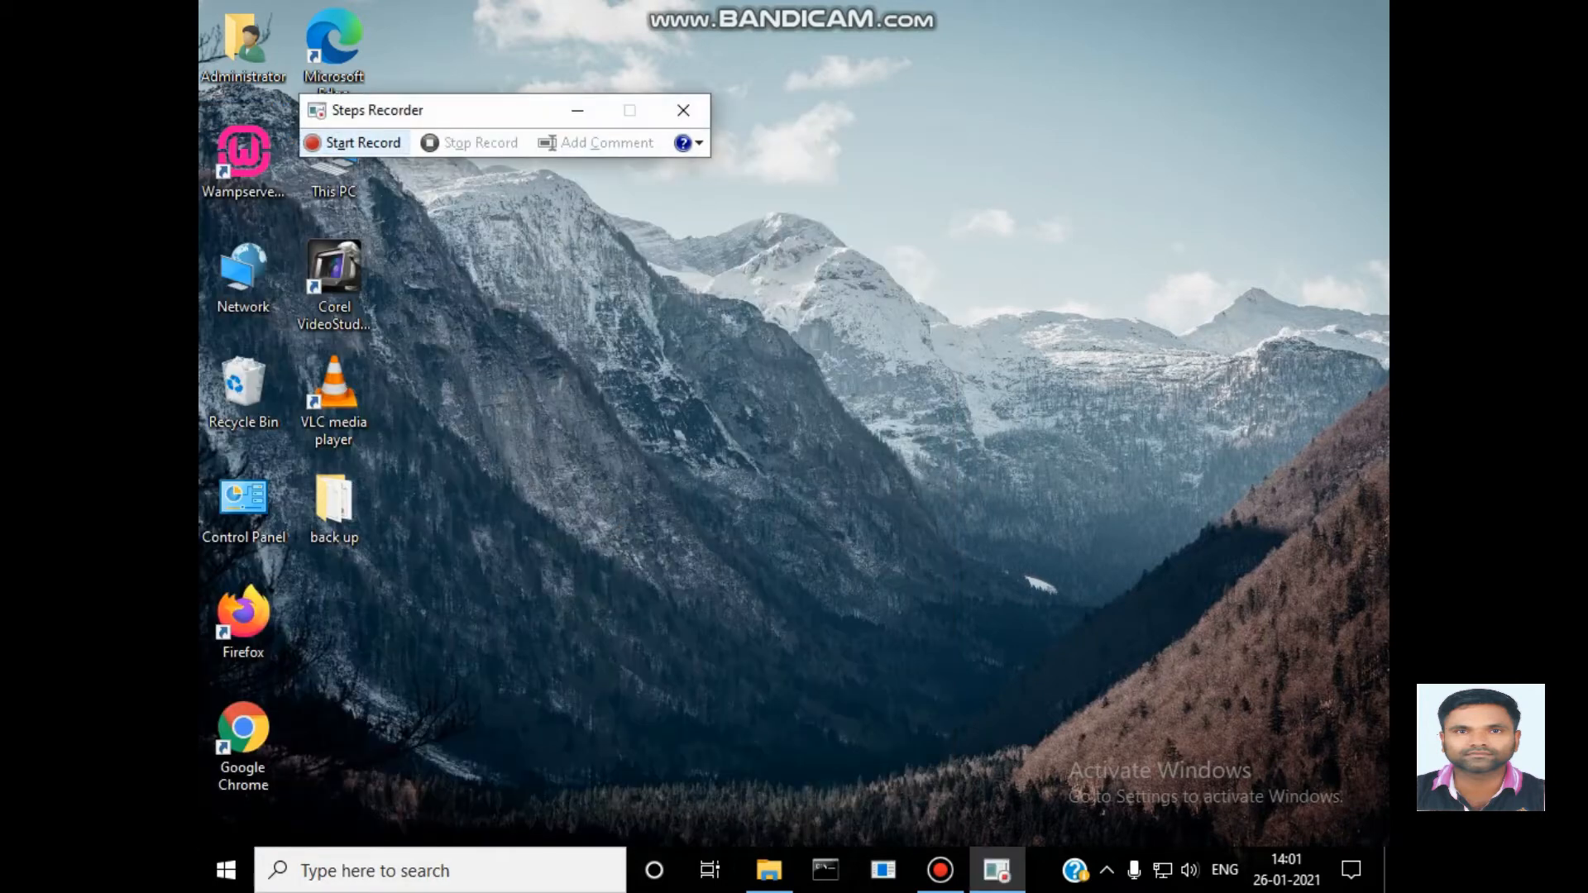
click(682, 110)
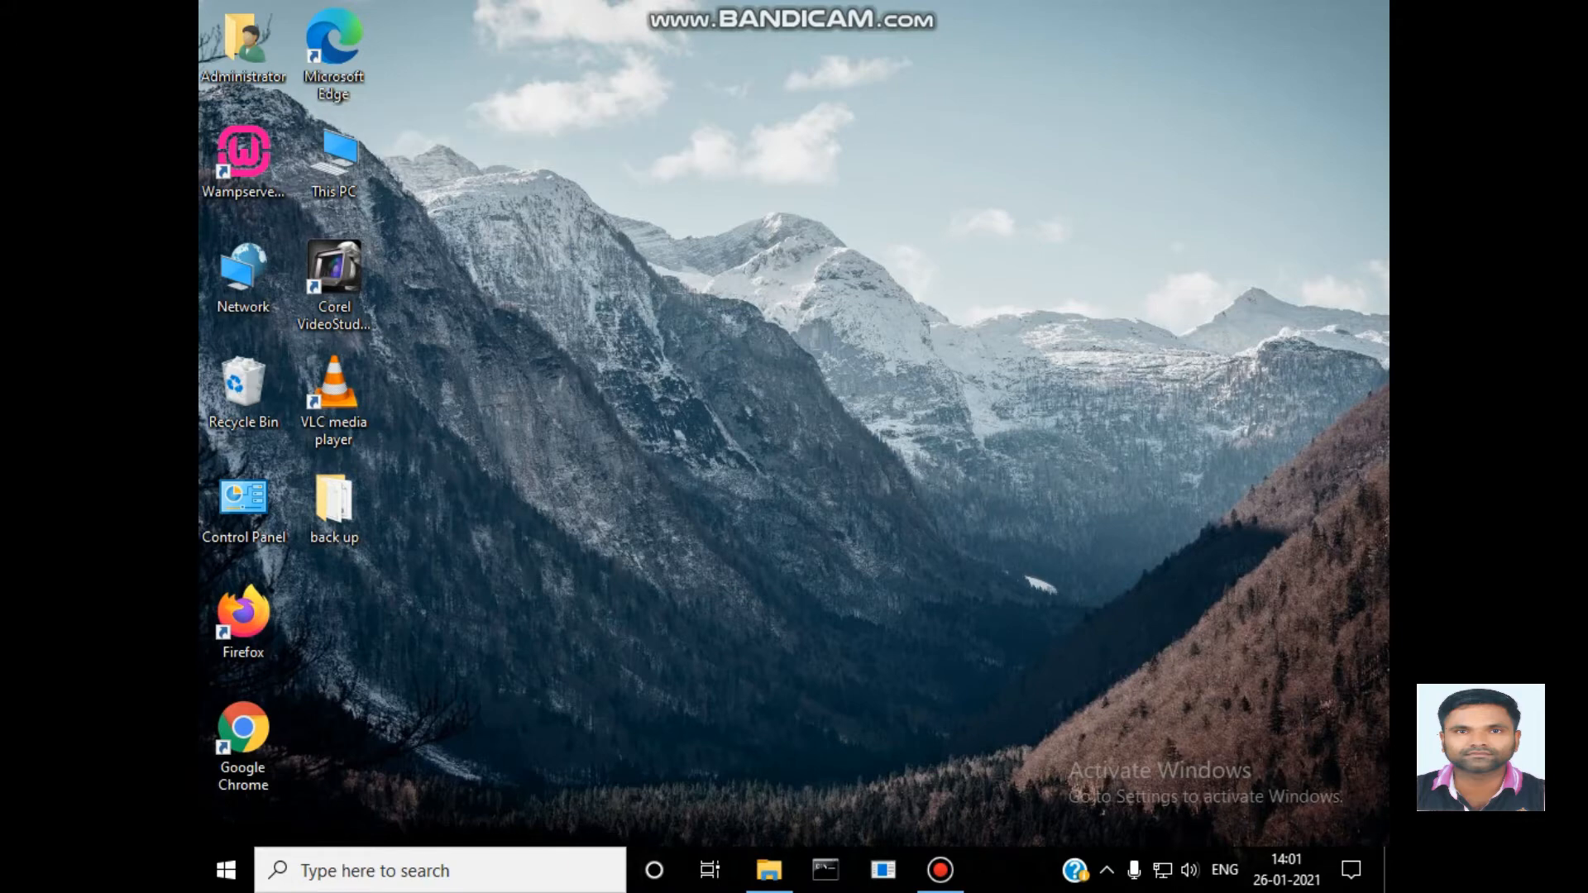
Relaunch Steps Recorder via Run with 'psr' and move its toolbar to the right.
key(super+r)
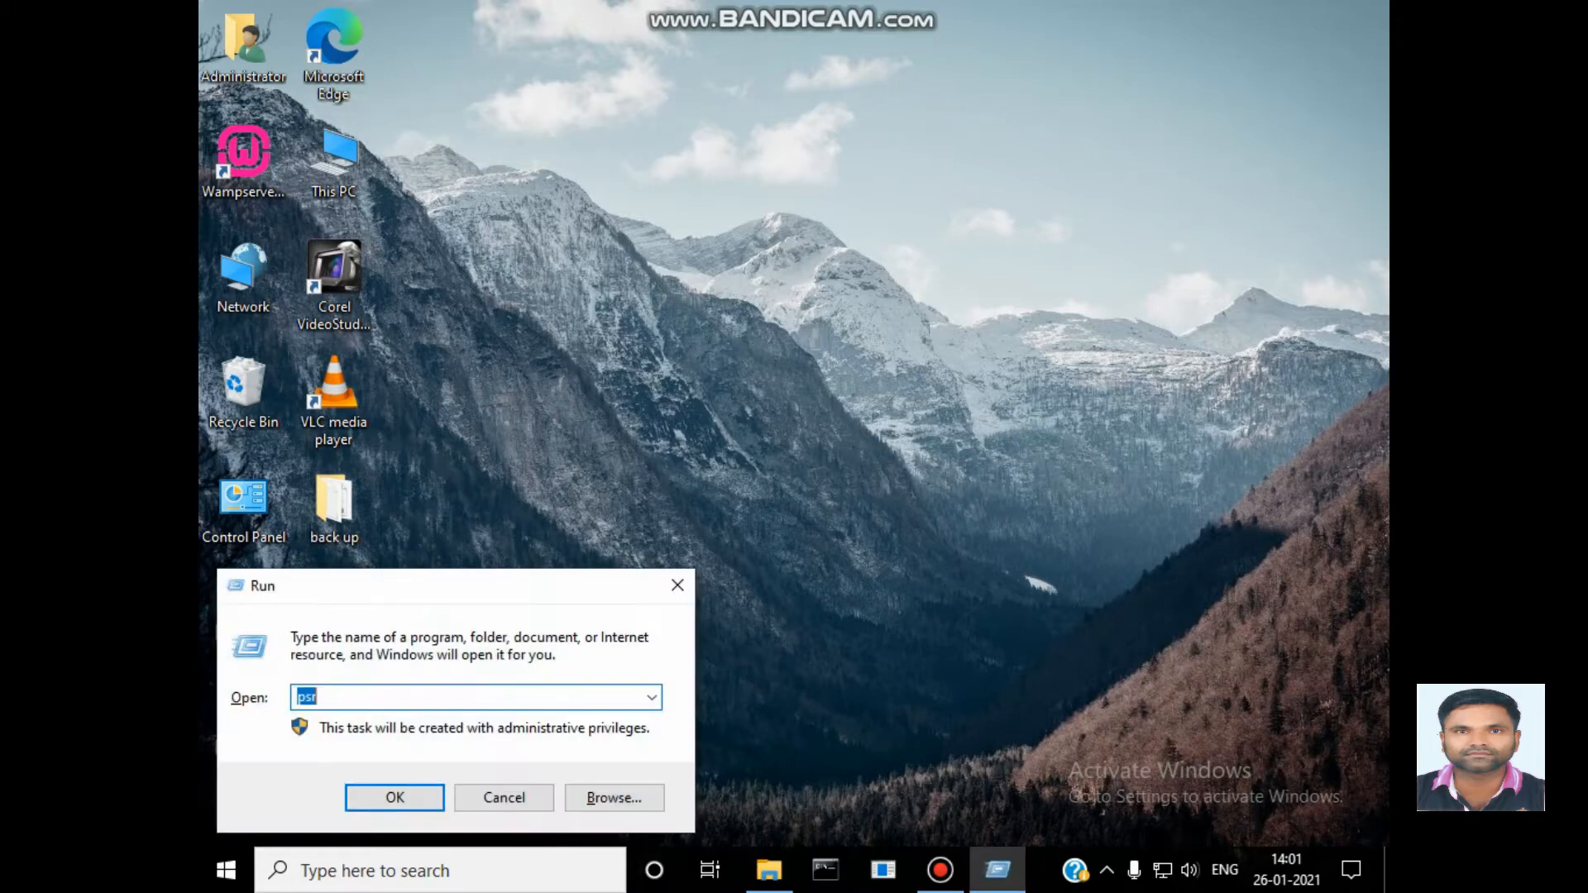
key(BackSpace)
text(psr)
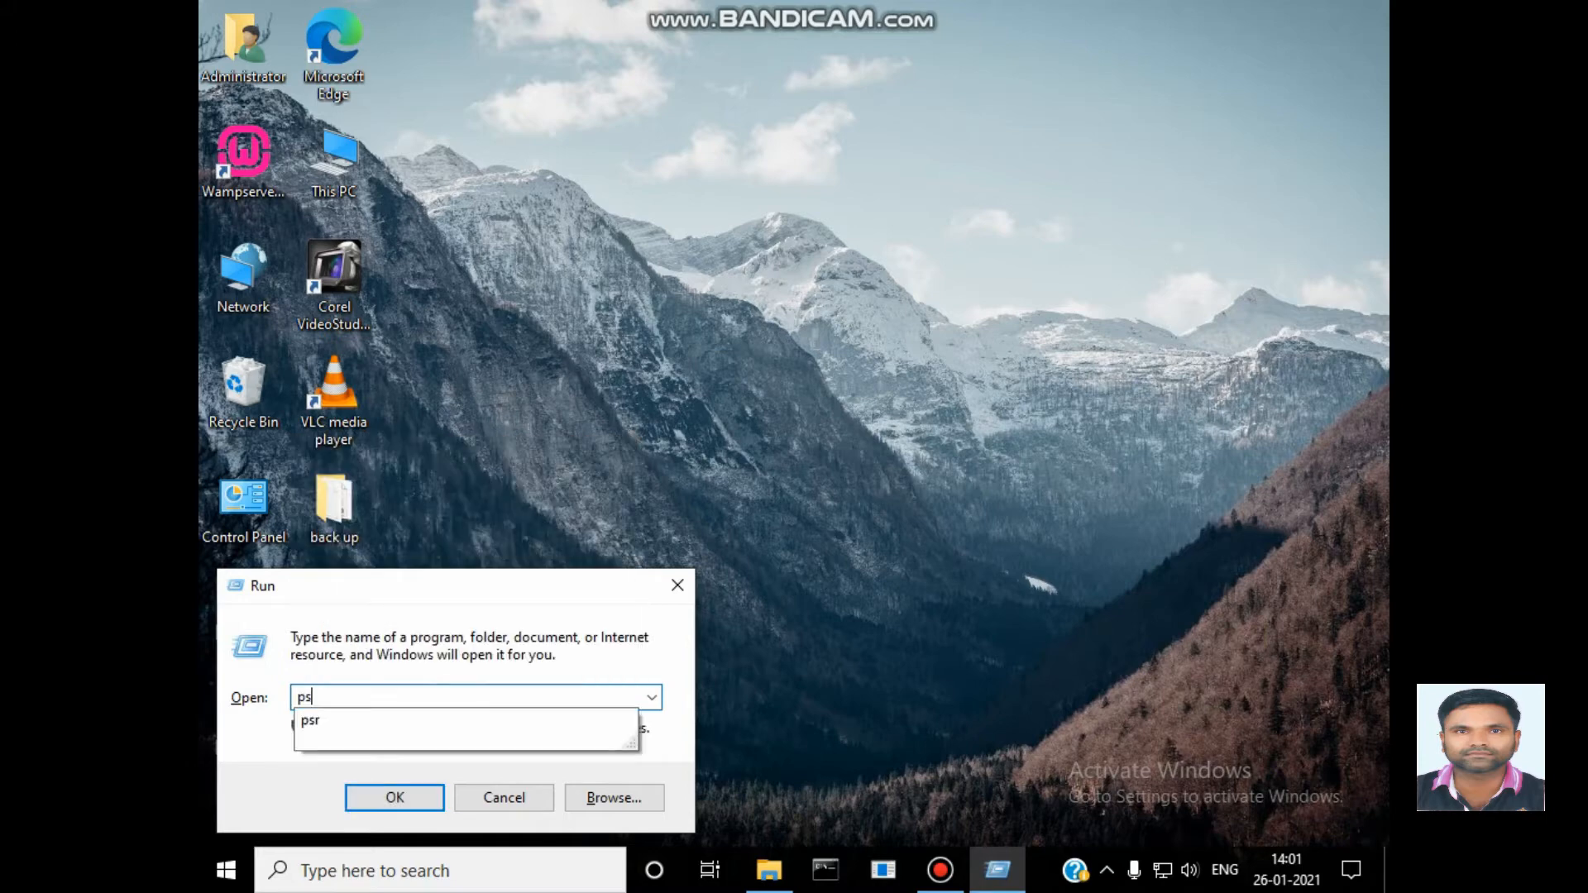
key(Return)
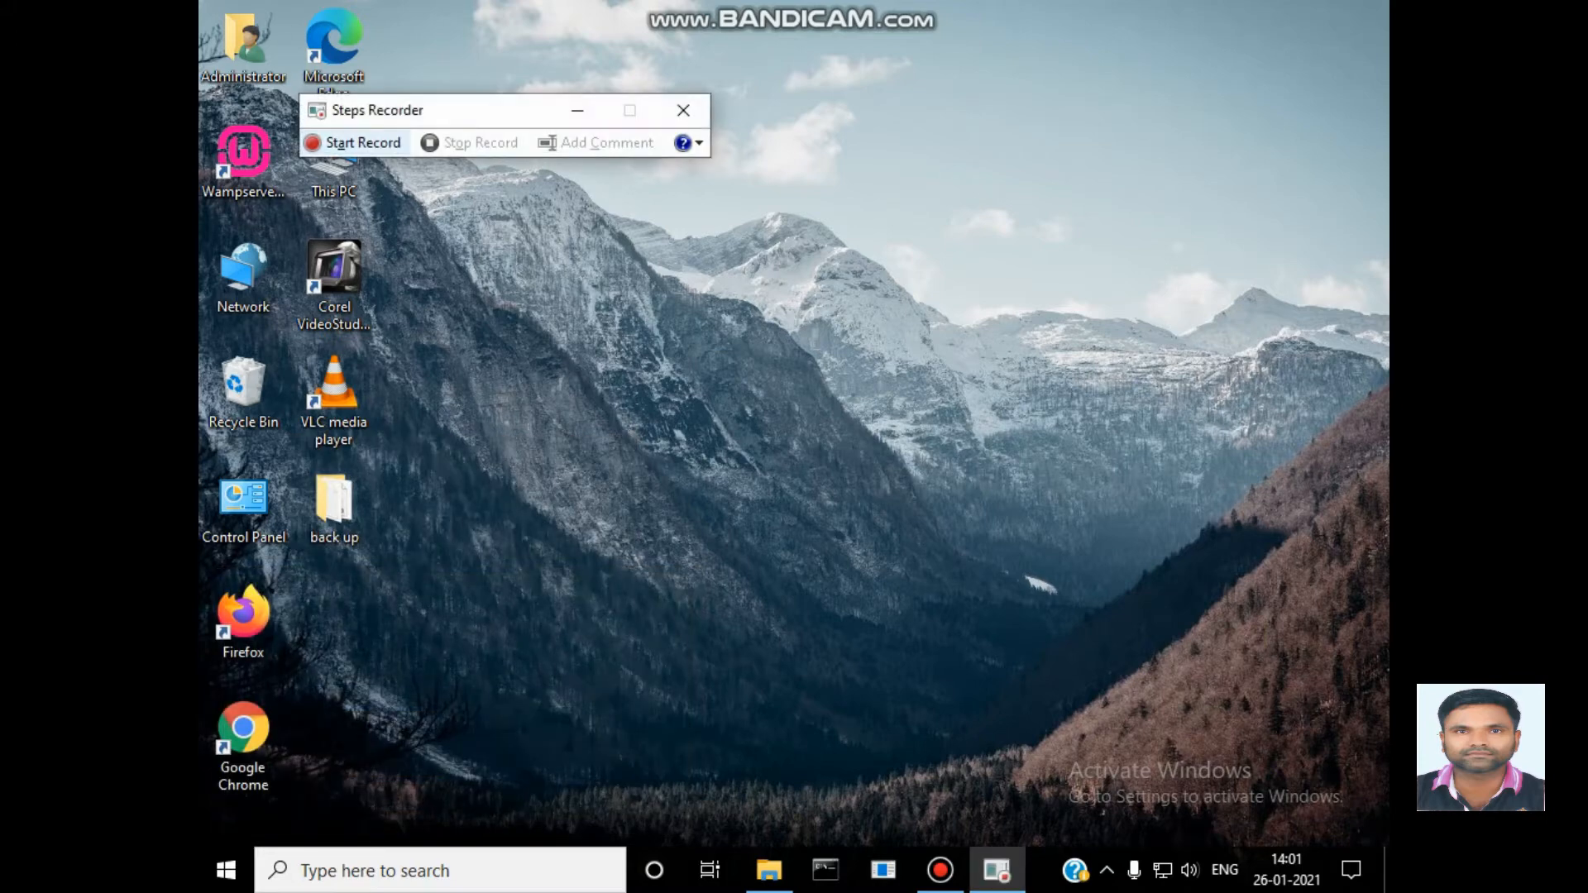
drag(465, 110, 698, 134)
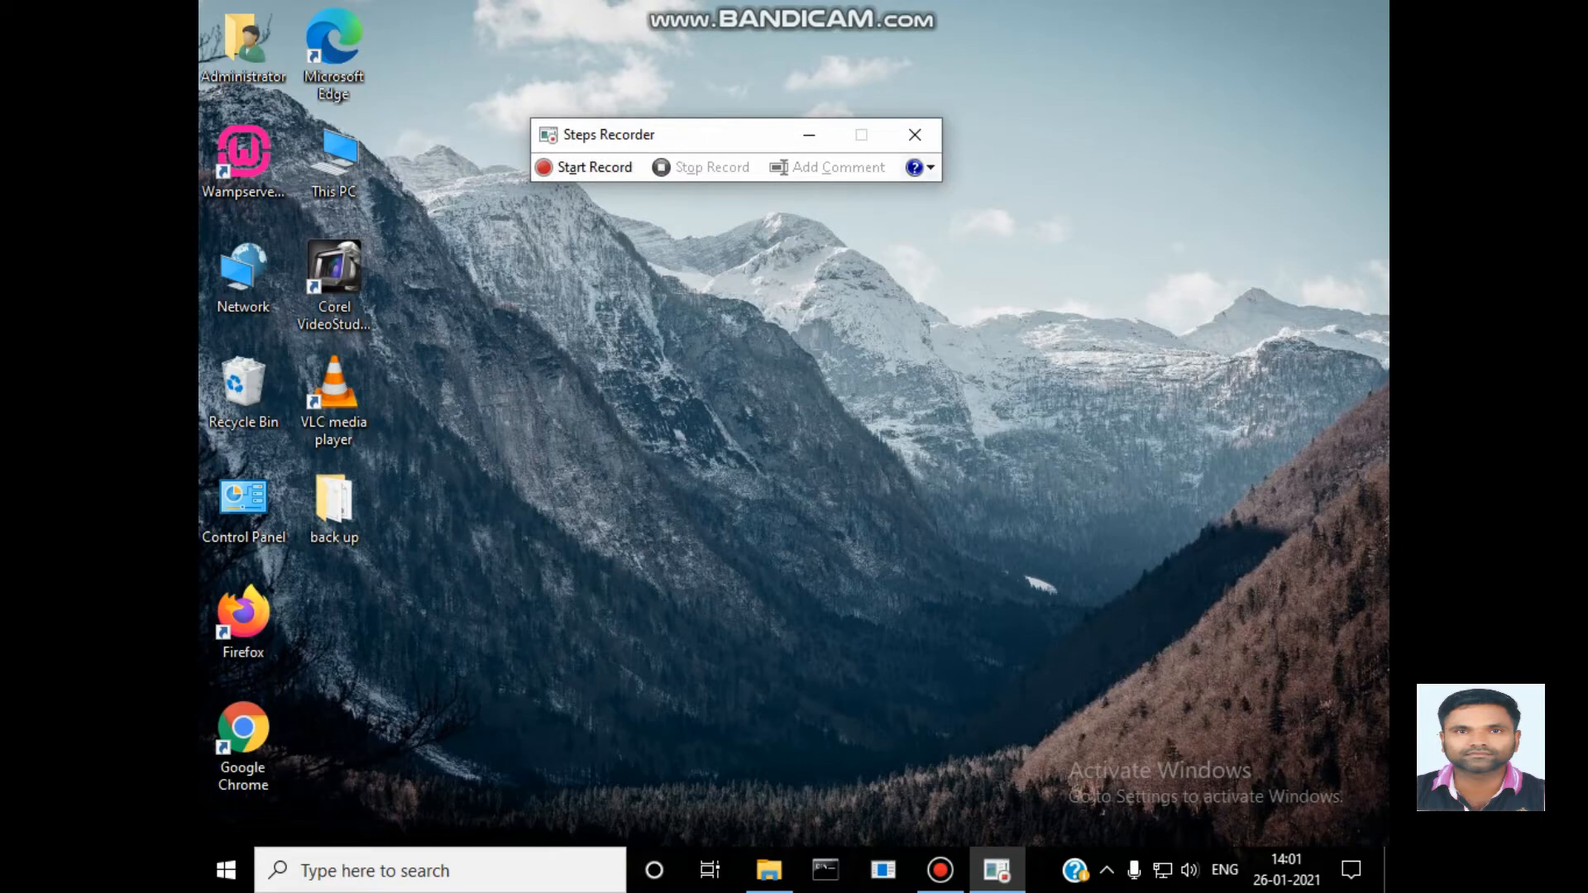
In Settings, save output as gopakumatr.zip on the Desktop with 100 screen captures.
click(920, 166)
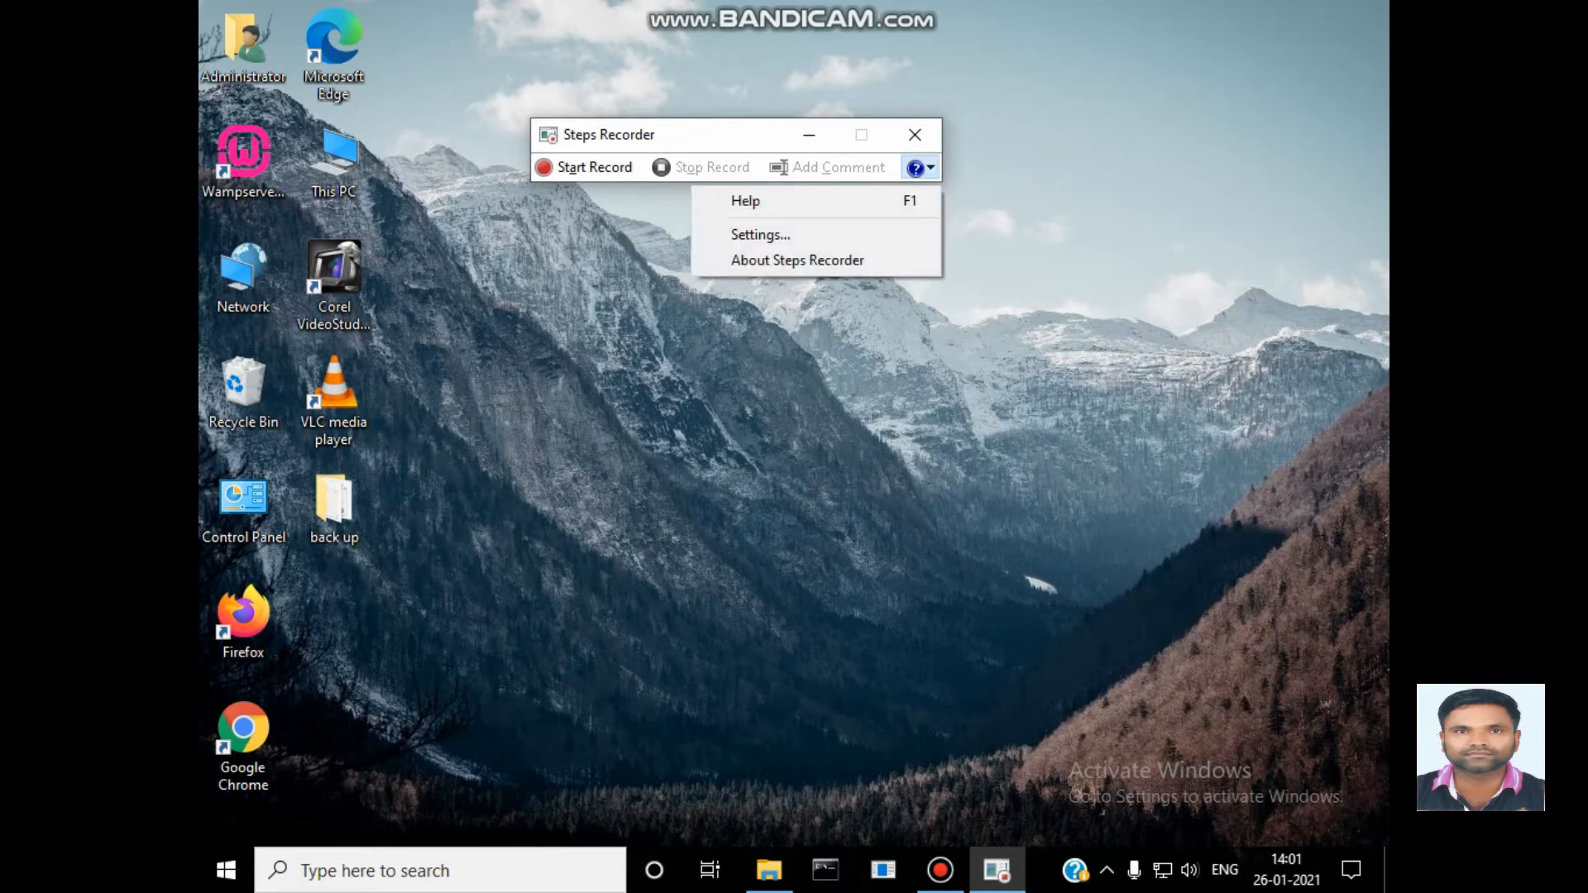
key(s)
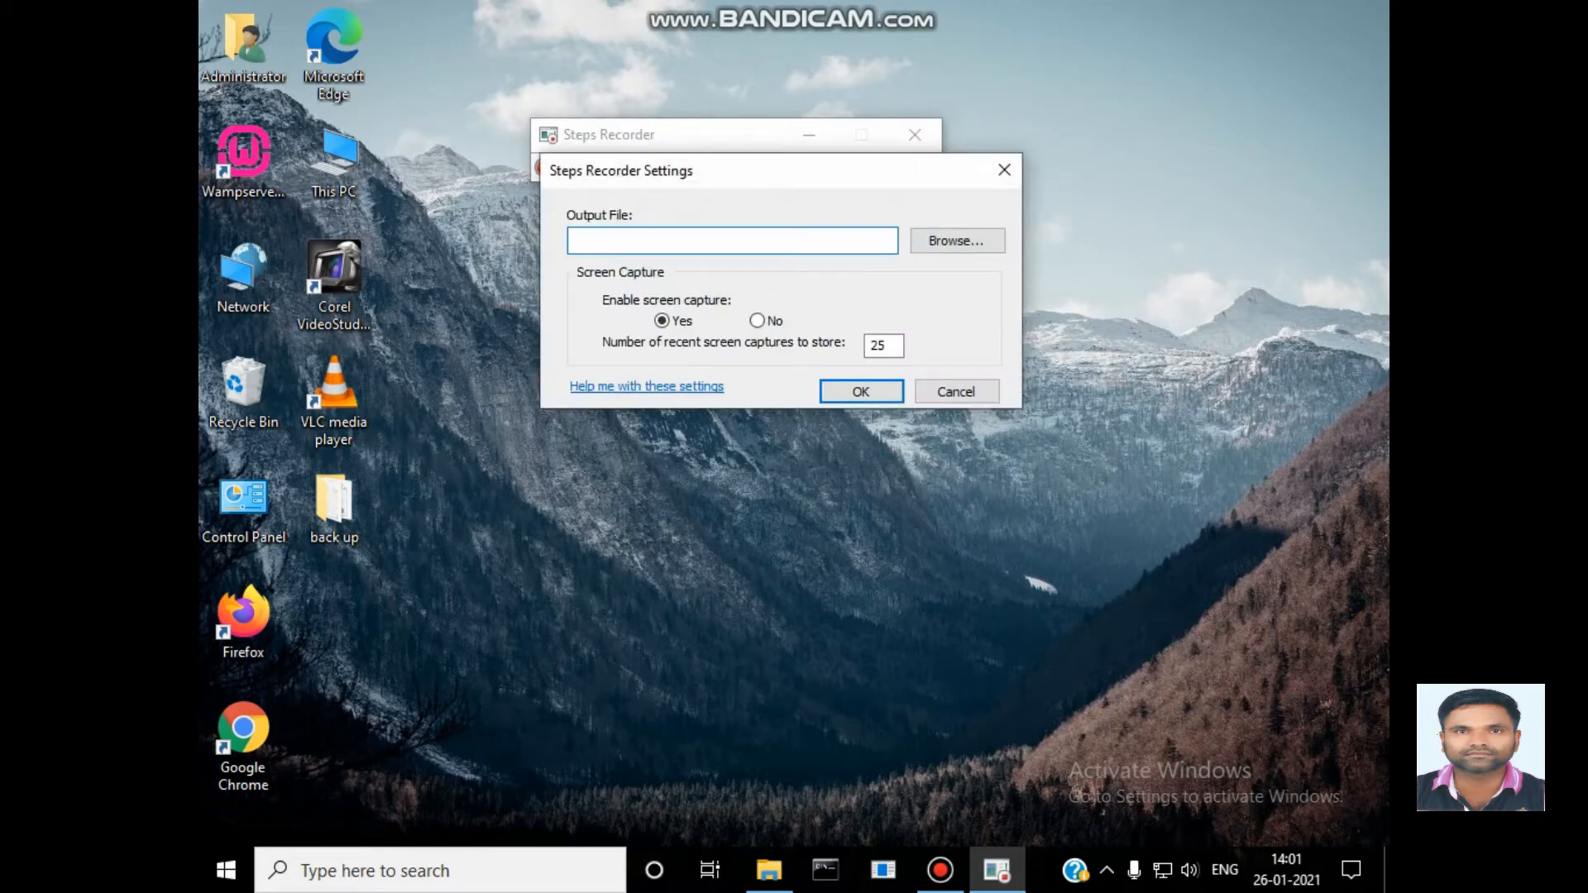
click(957, 241)
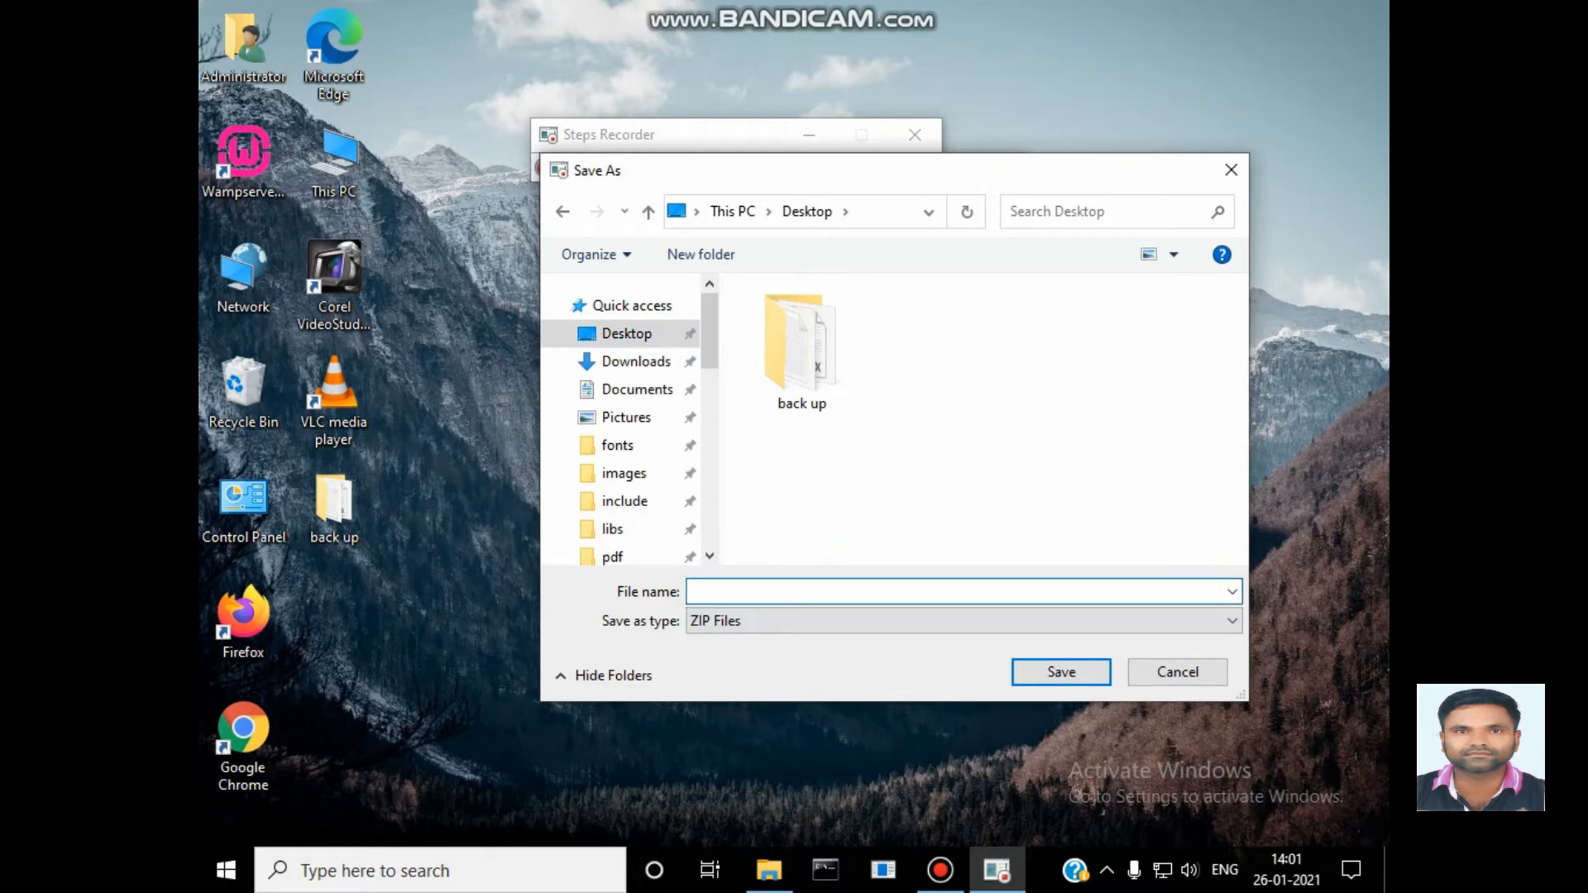
text(gopakumatr)
key(Return)
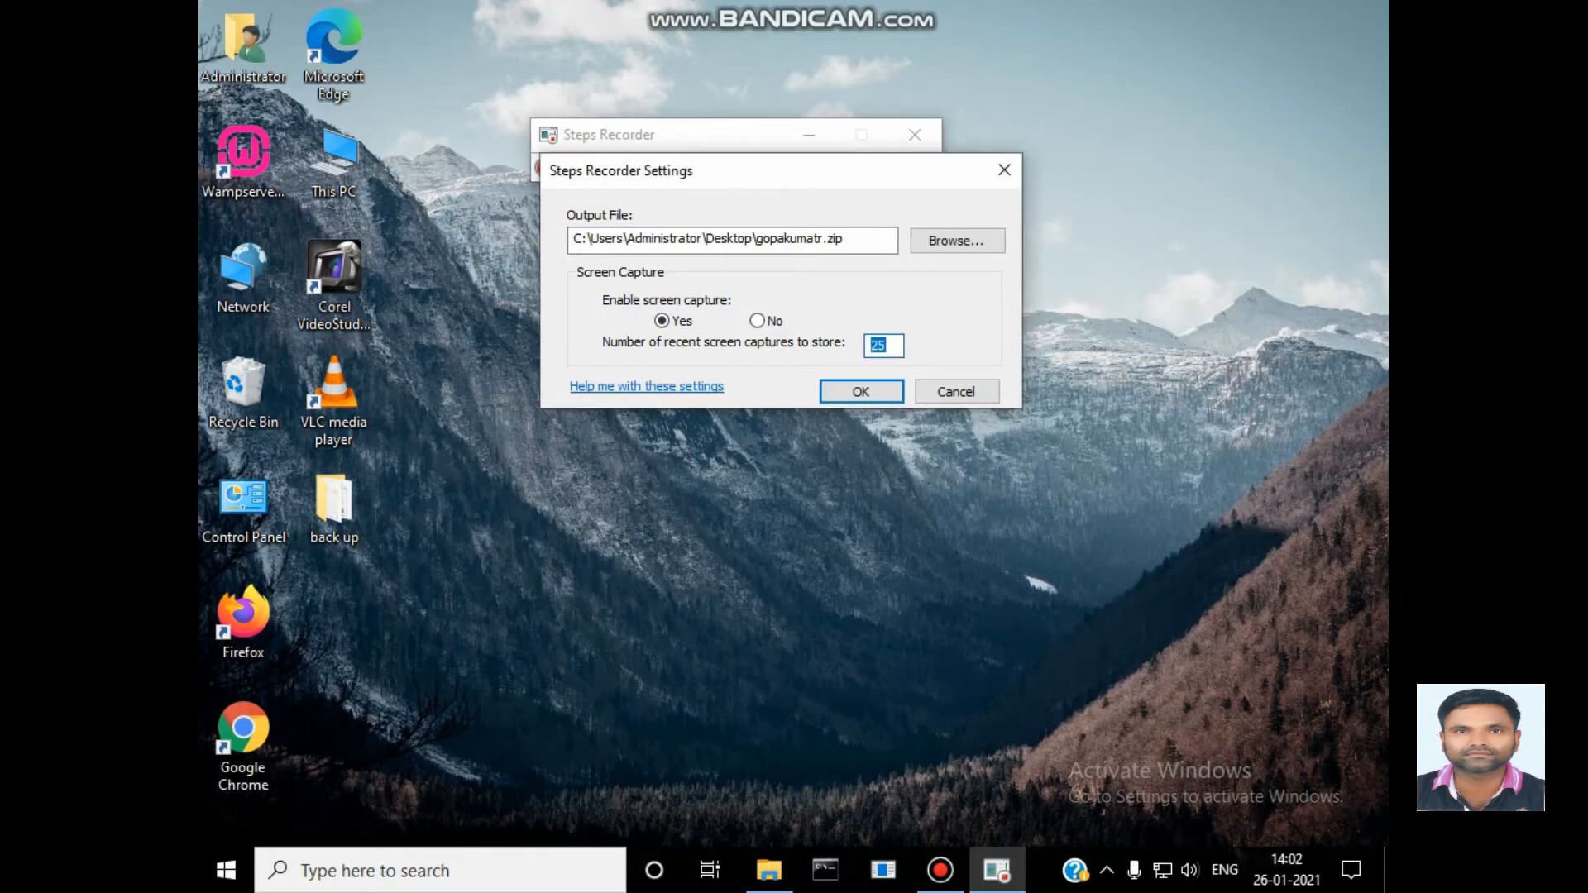
text(100)
click(859, 390)
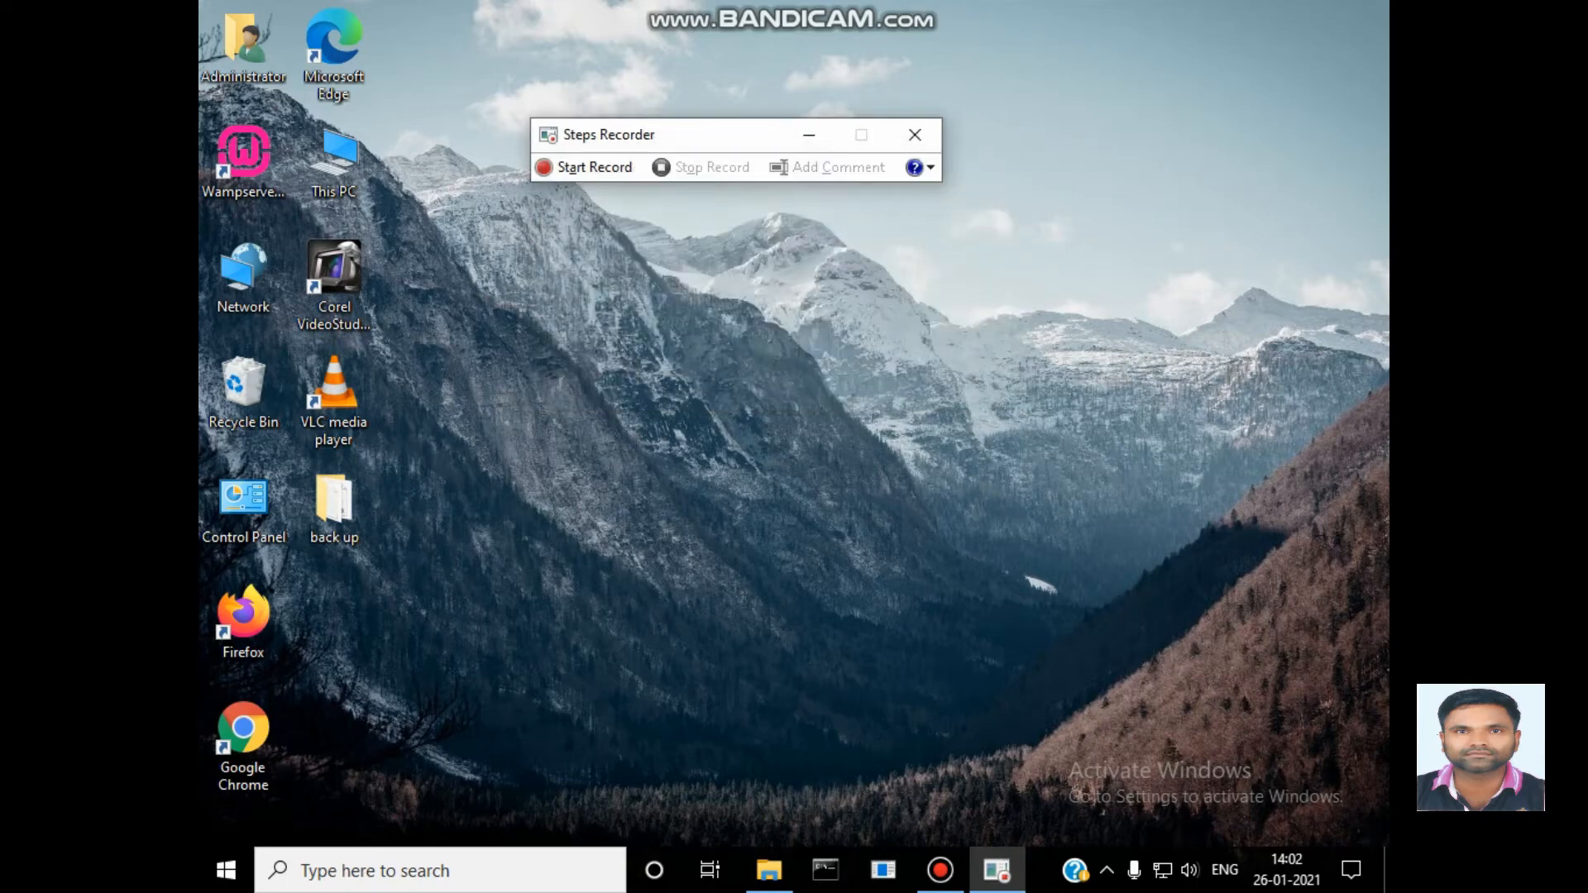
Move the recorder top-right, start recording, and show then dismiss the desktop menu.
drag(699, 136, 1139, 34)
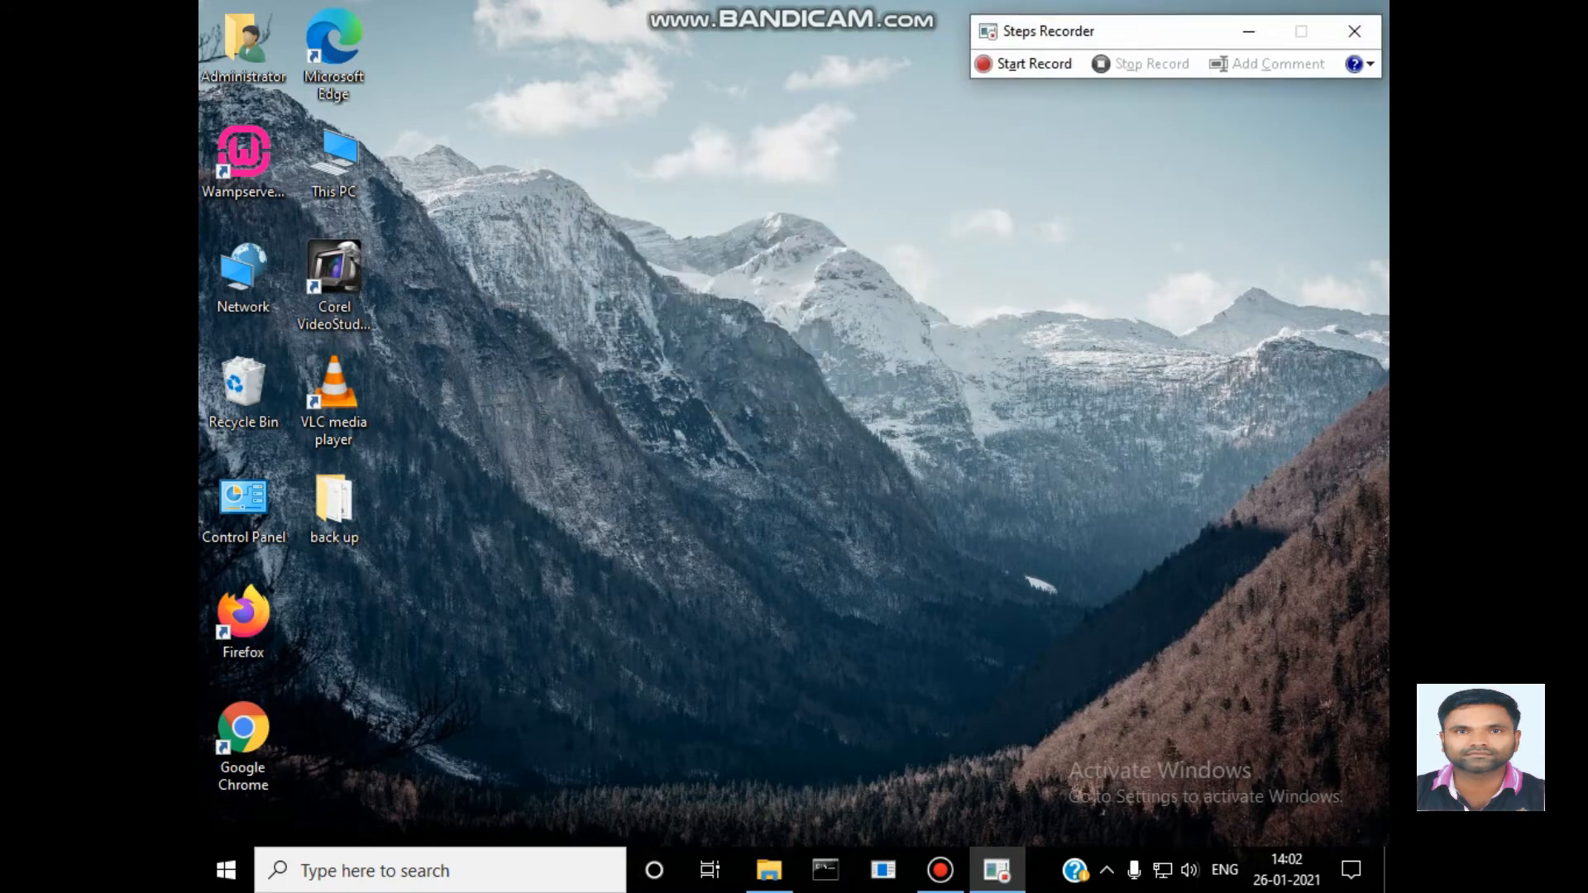
click(1024, 63)
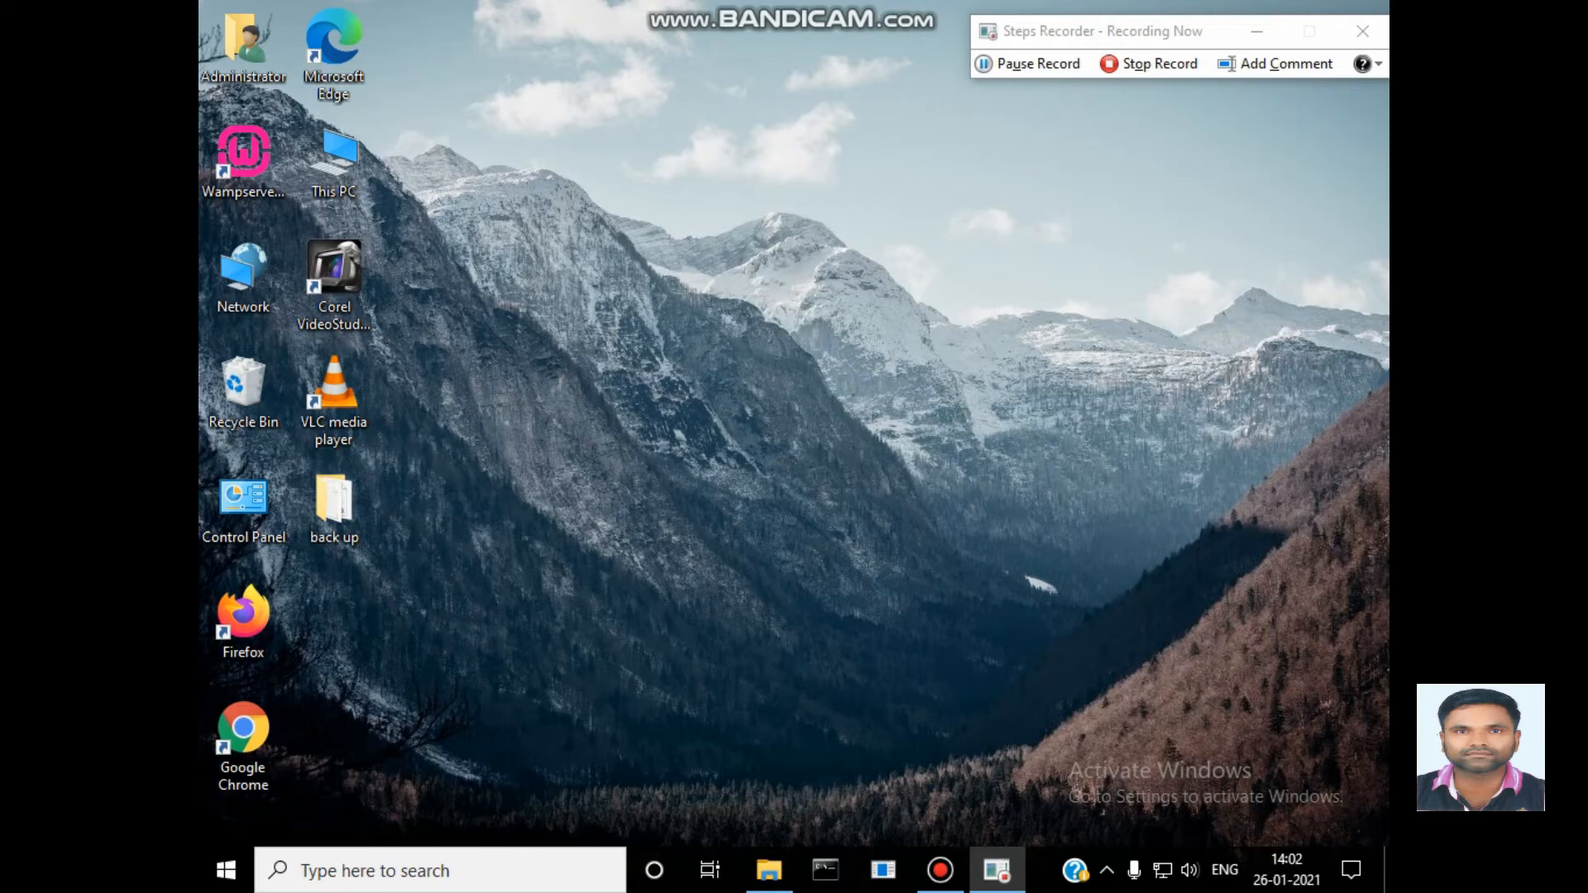
right_click(566, 195)
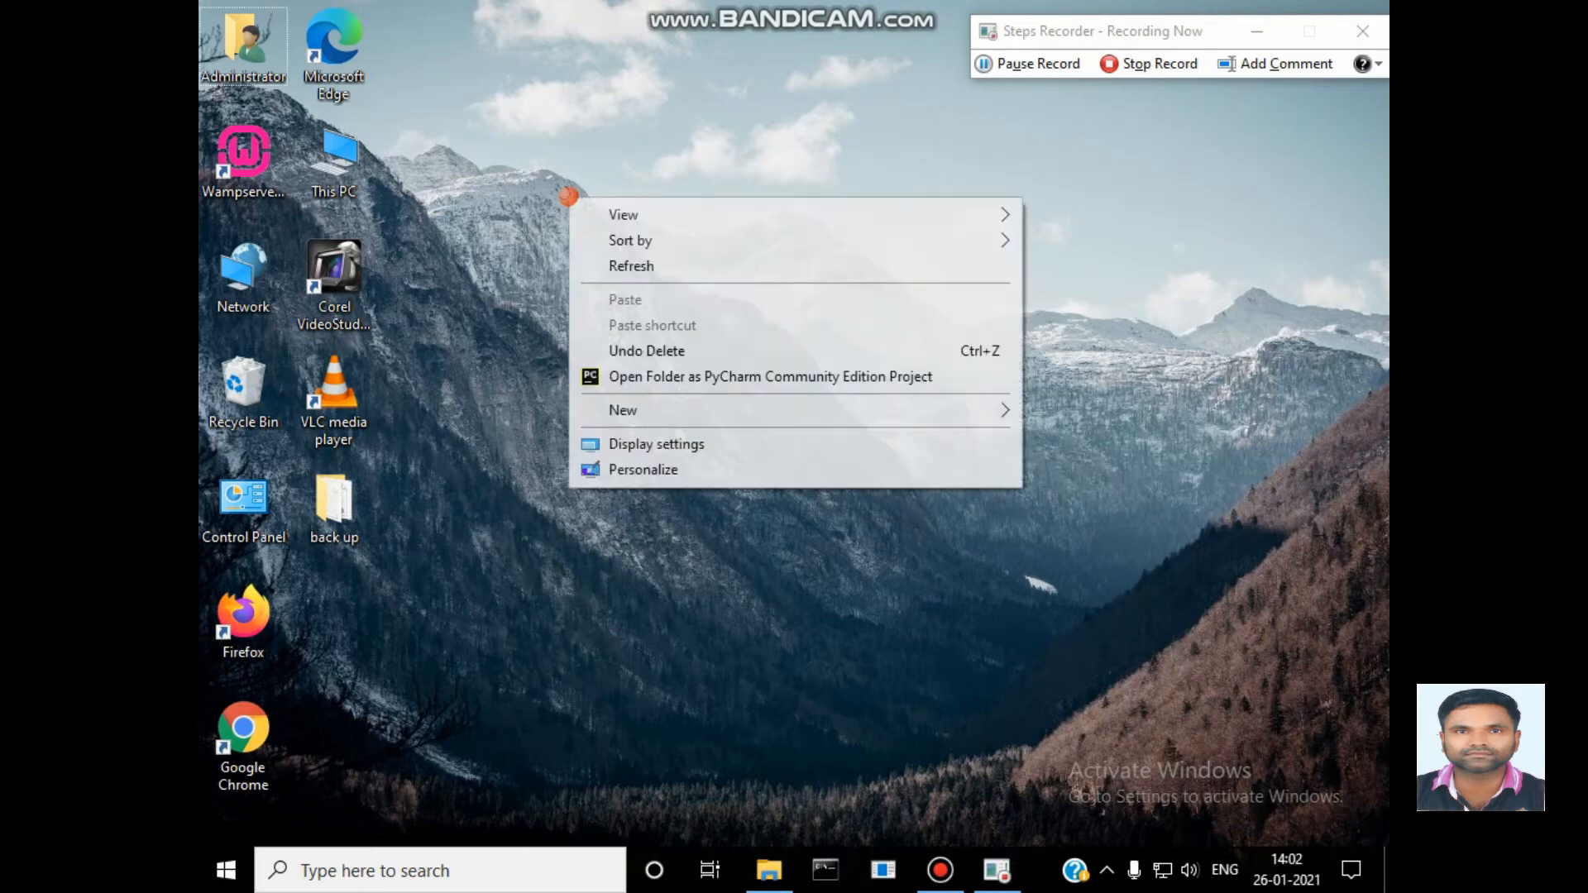
click(581, 136)
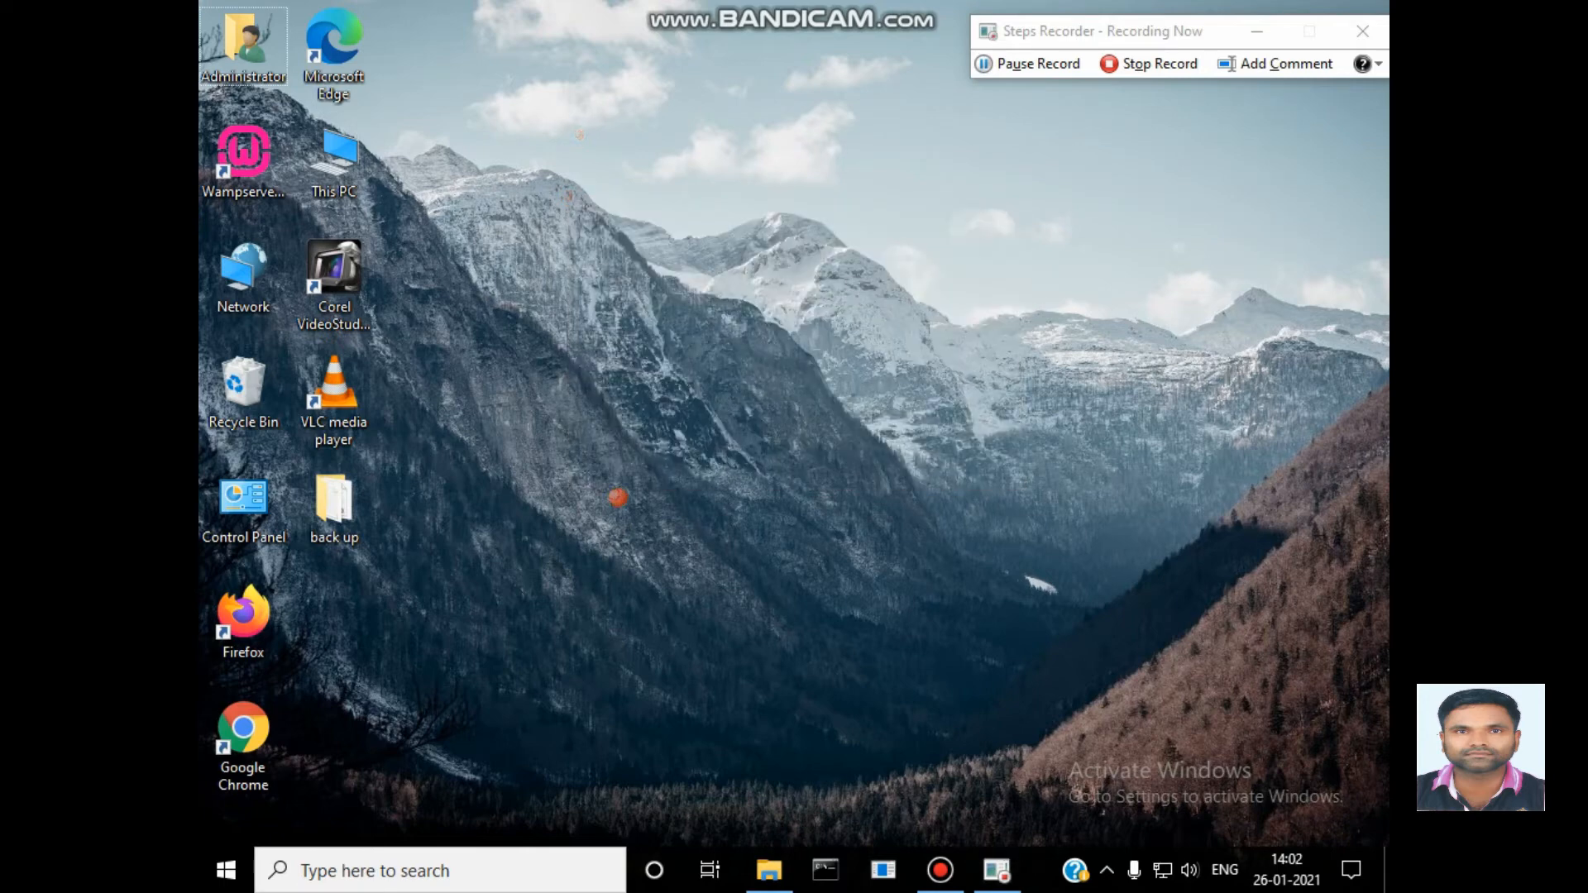
Launch Firefox, choose 'Not now' for default browser, and open the YouTube video on blocking adult sites.
double_click(243, 615)
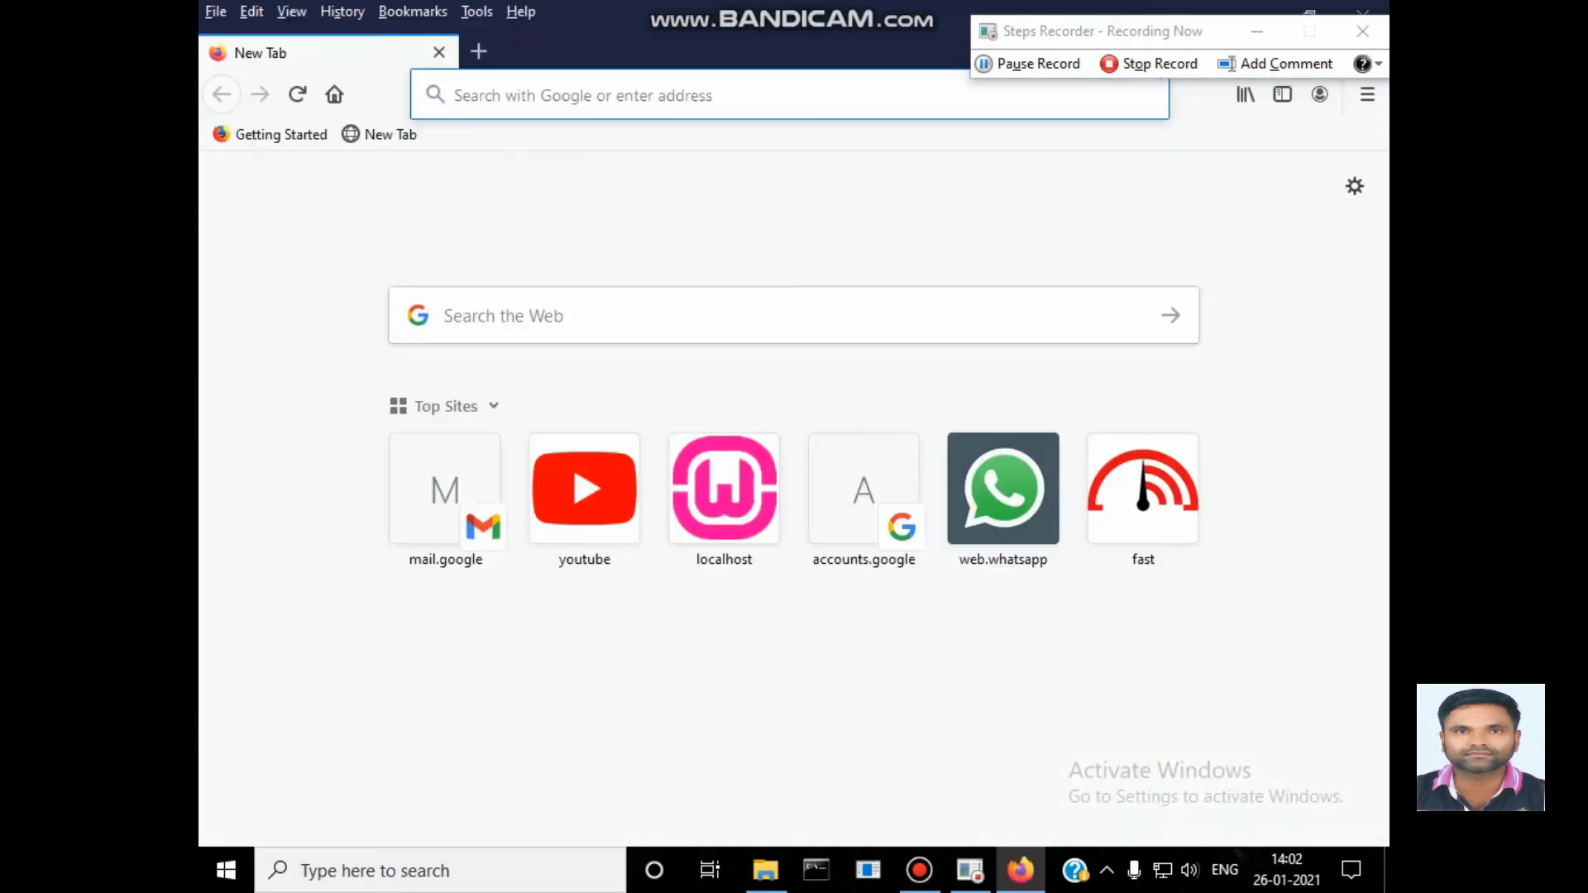
click(918, 469)
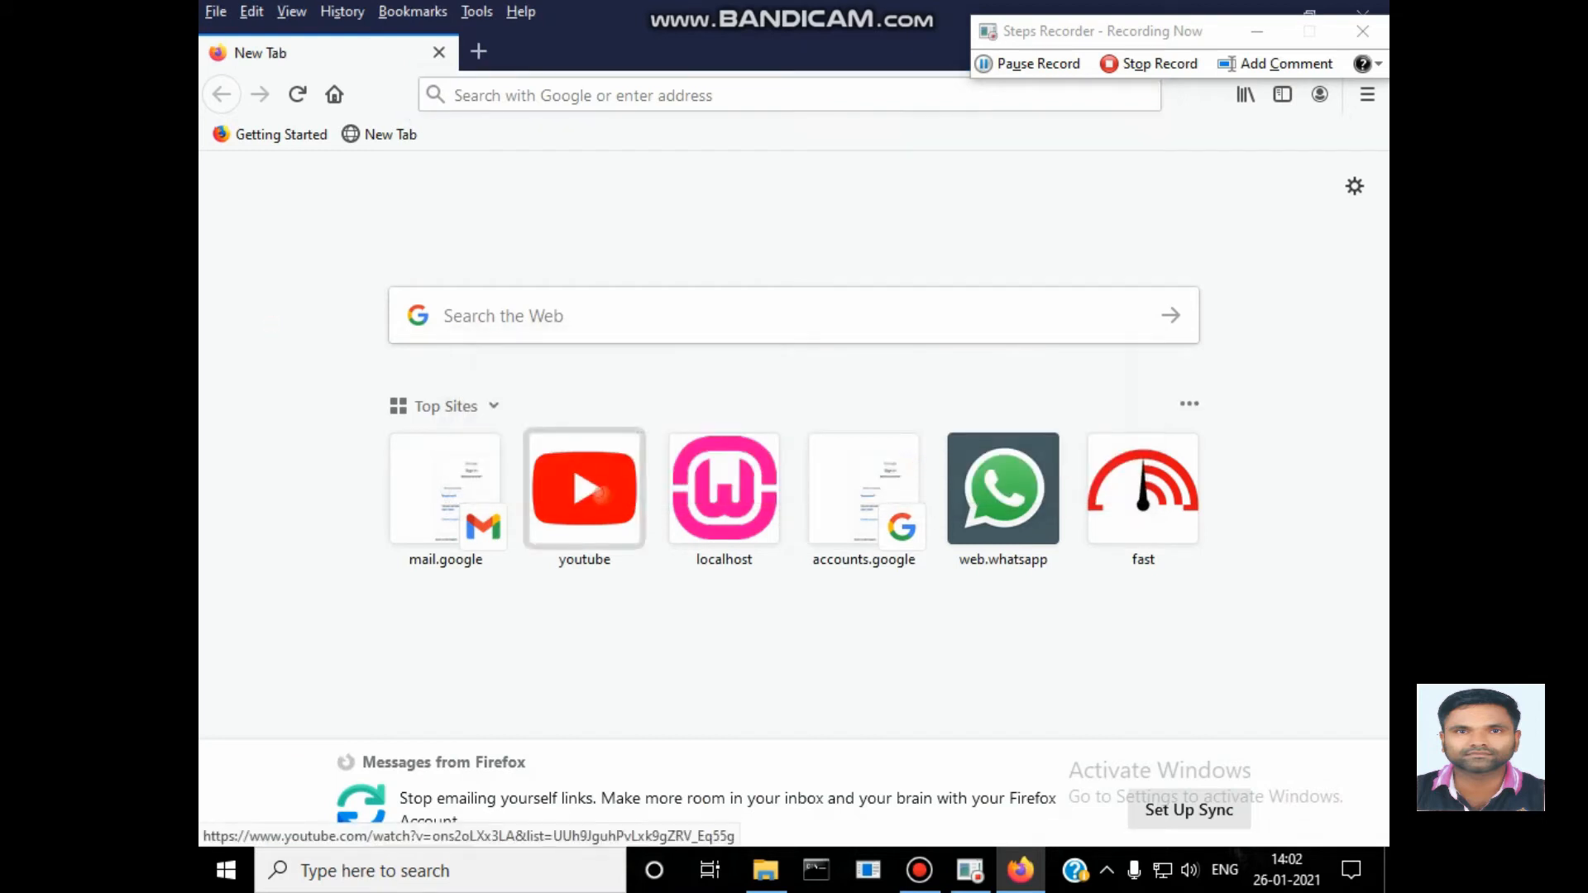
click(600, 495)
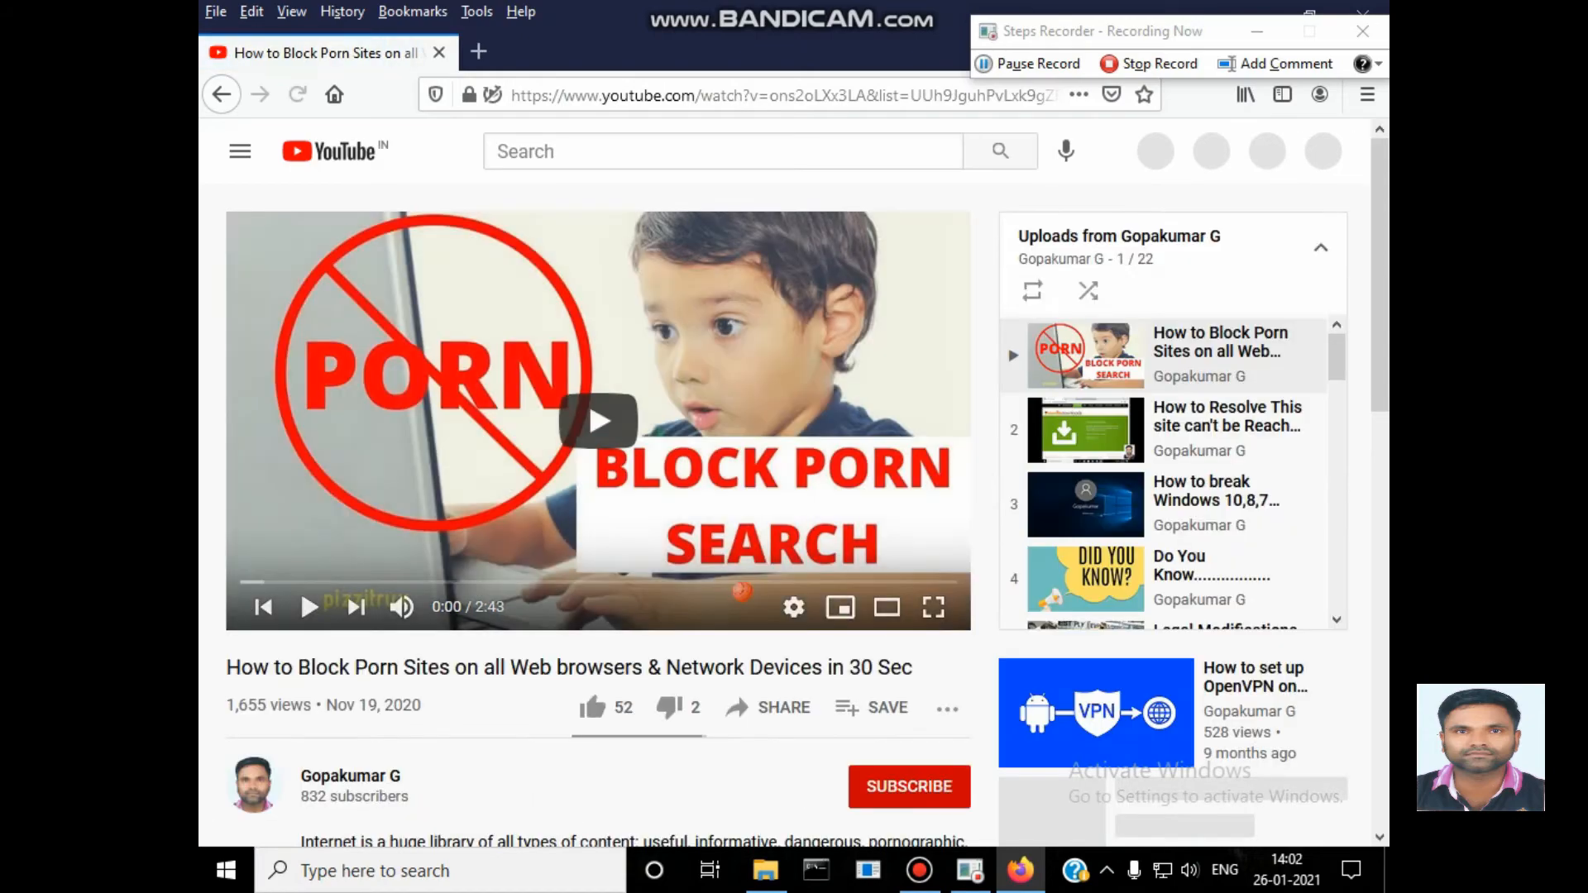
scroll(794, 515, down, 3)
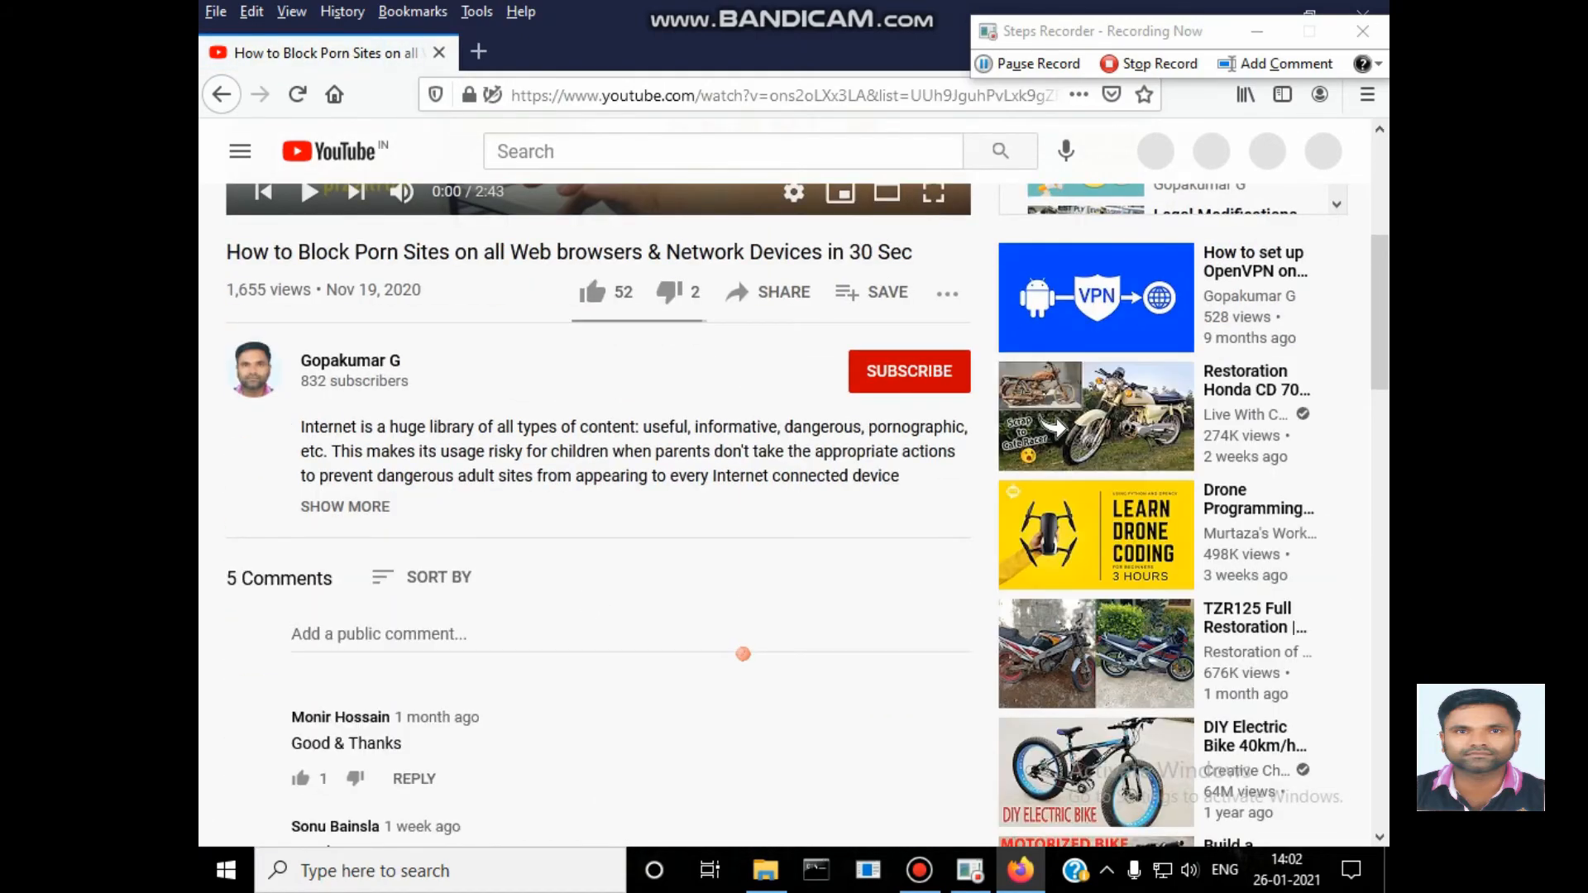
scroll(794, 513, up, 3)
mouse_move(598, 422)
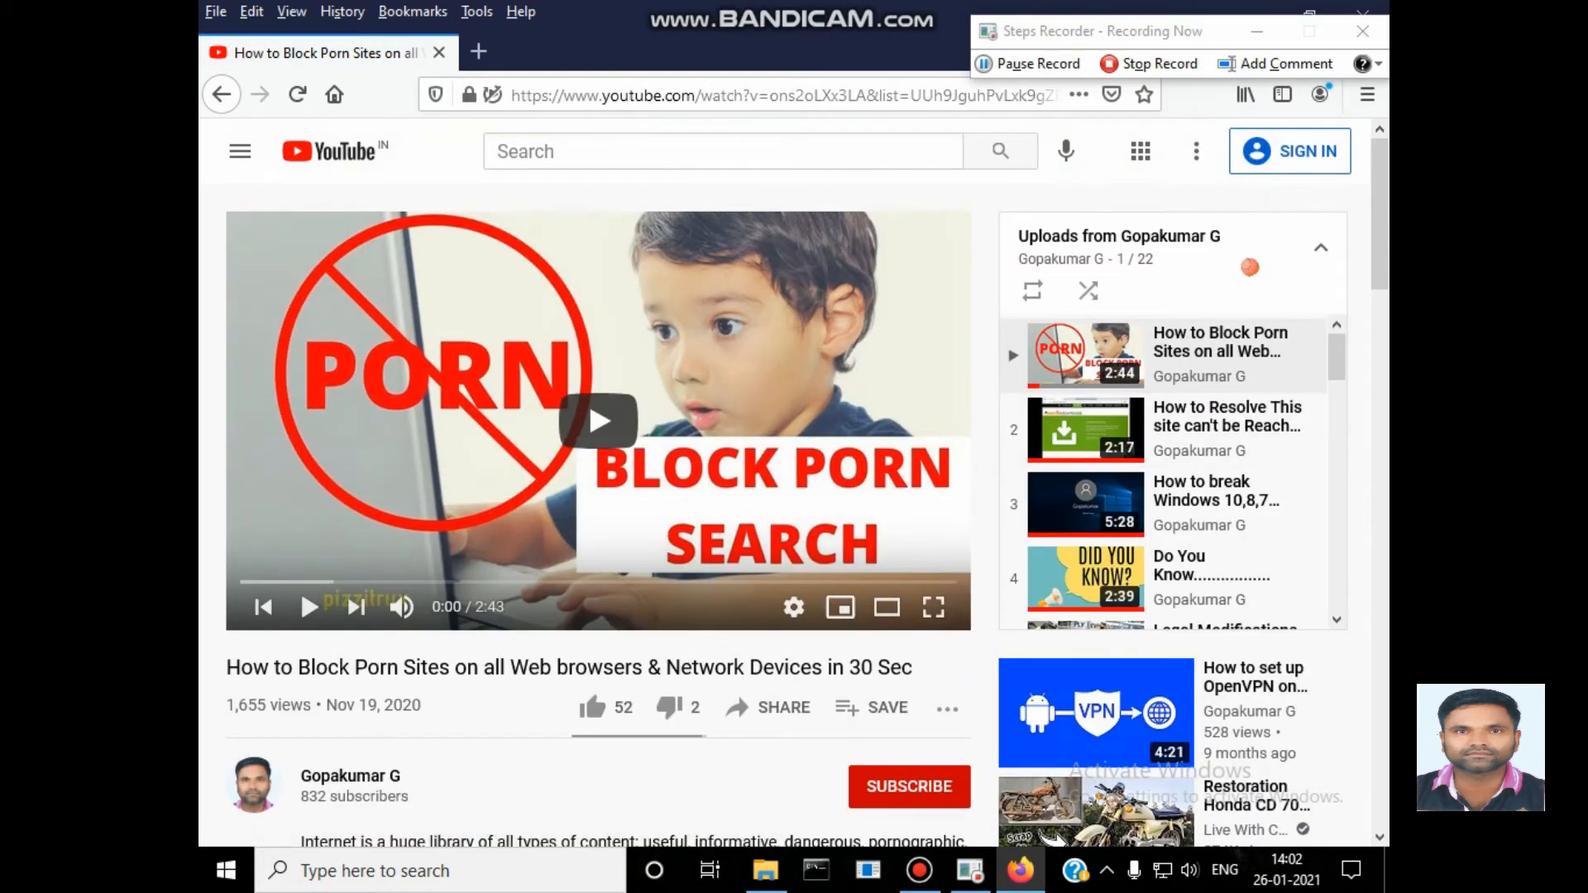
scroll(627, 581, down, 10)
scroll(626, 581, down, 4)
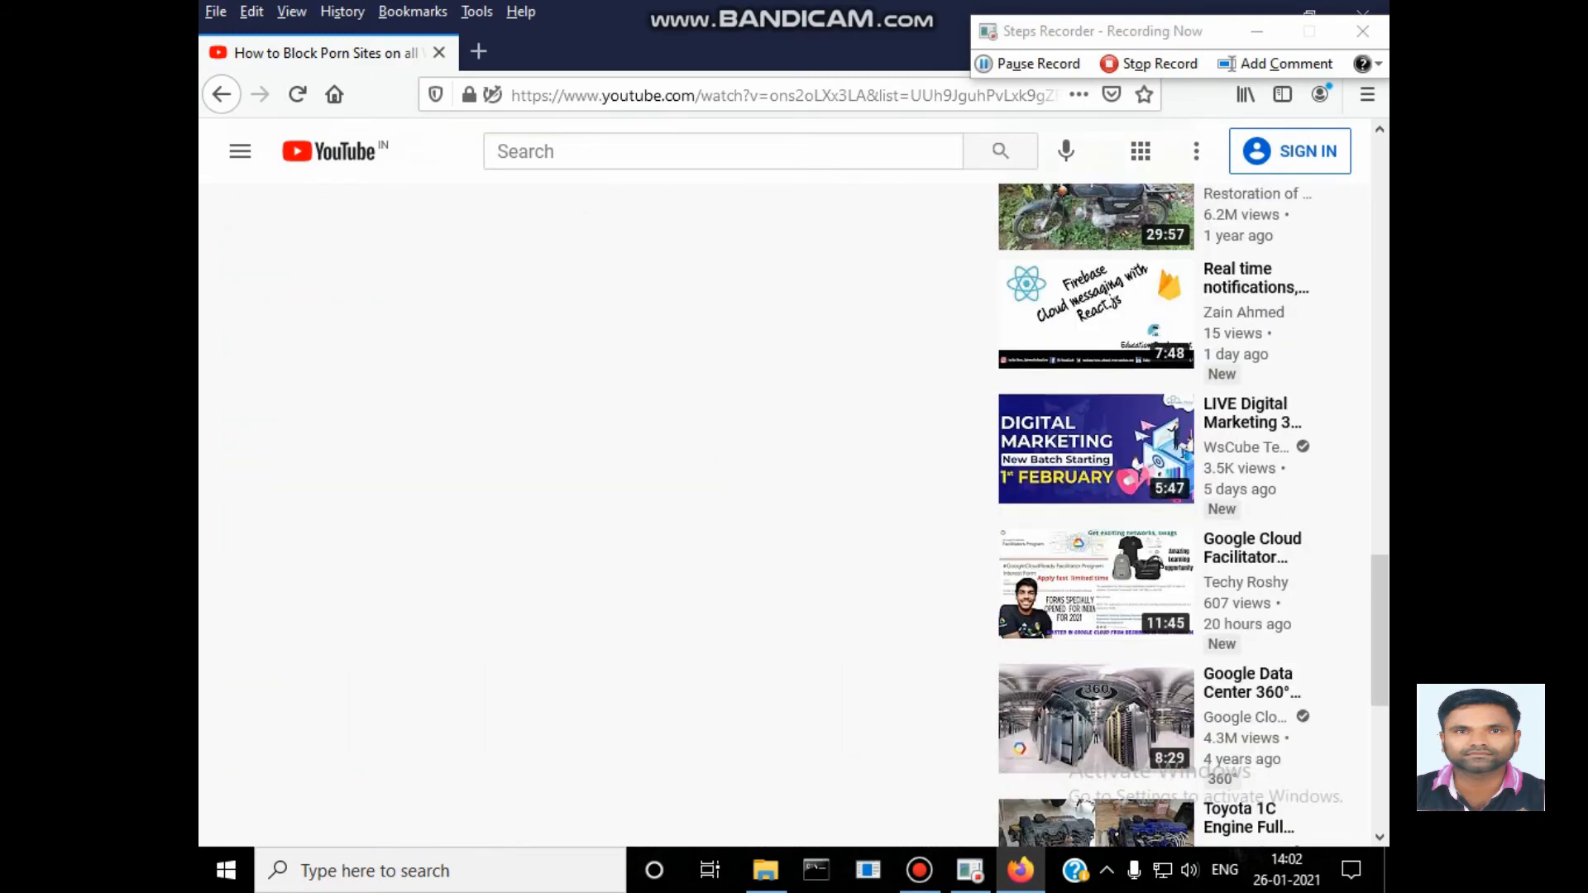
scroll(626, 580, up, 5)
scroll(627, 581, up, 5)
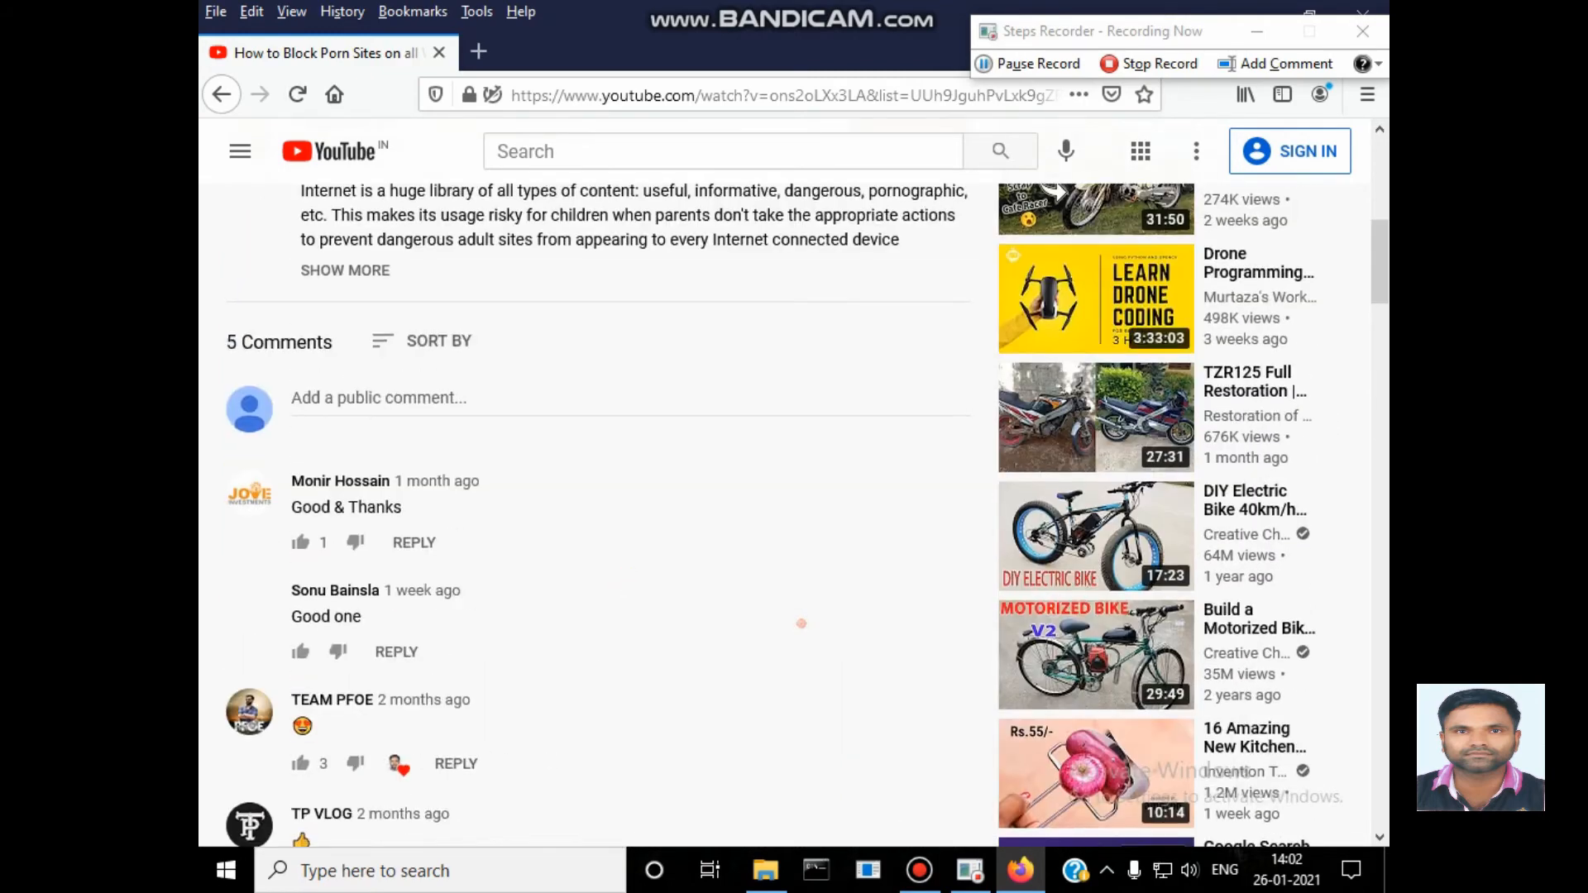
scroll(627, 581, up, 4)
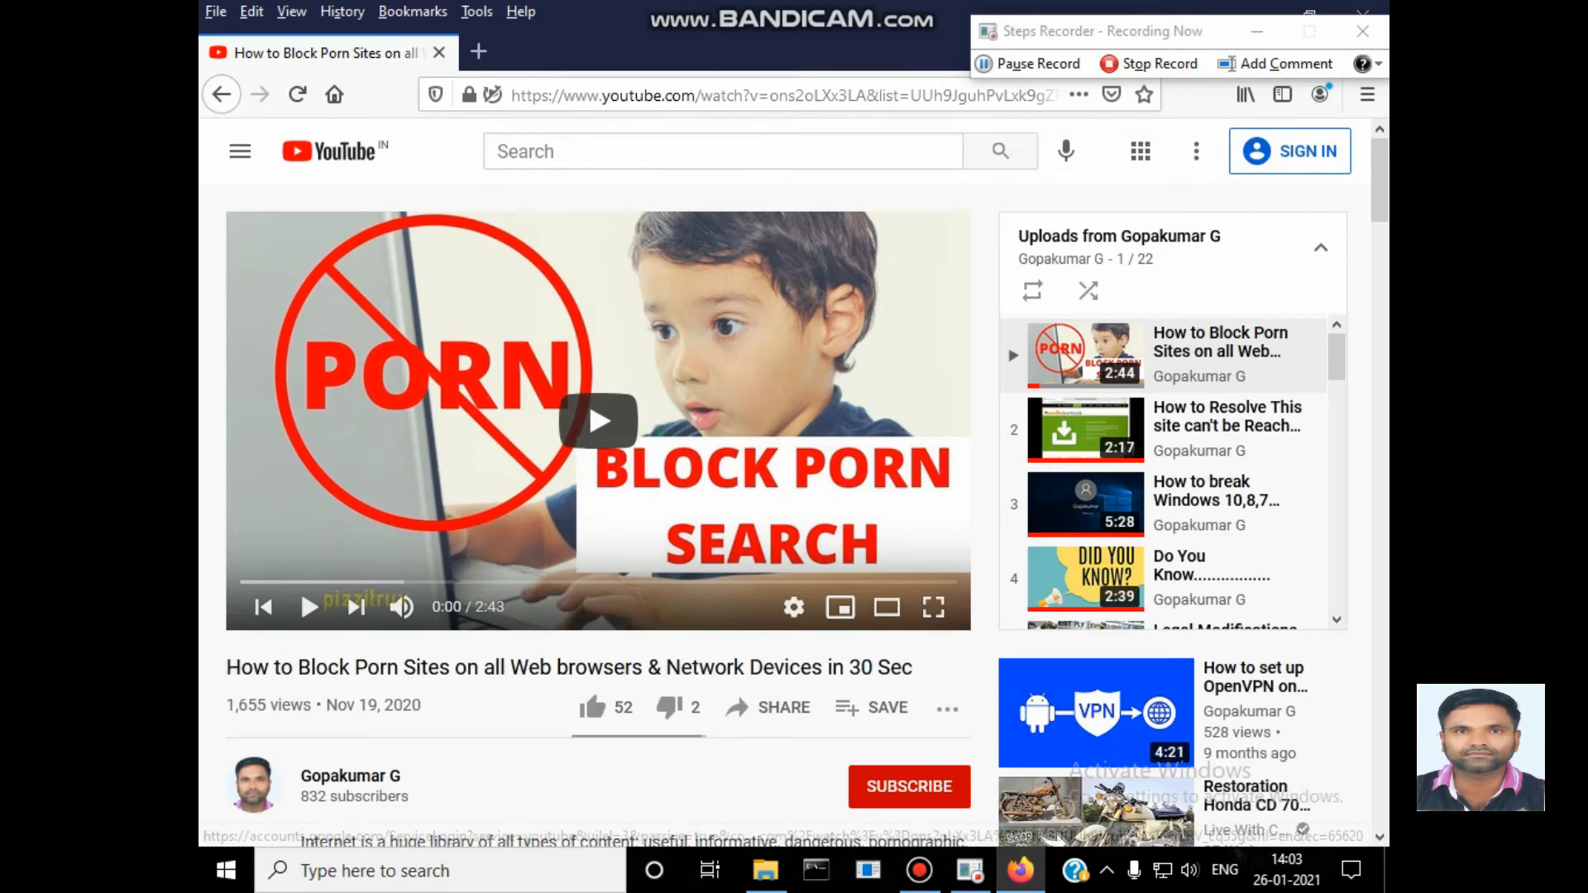
Close Firefox and stop the Steps Recorder session.
drag(1290, 29, 1084, 16)
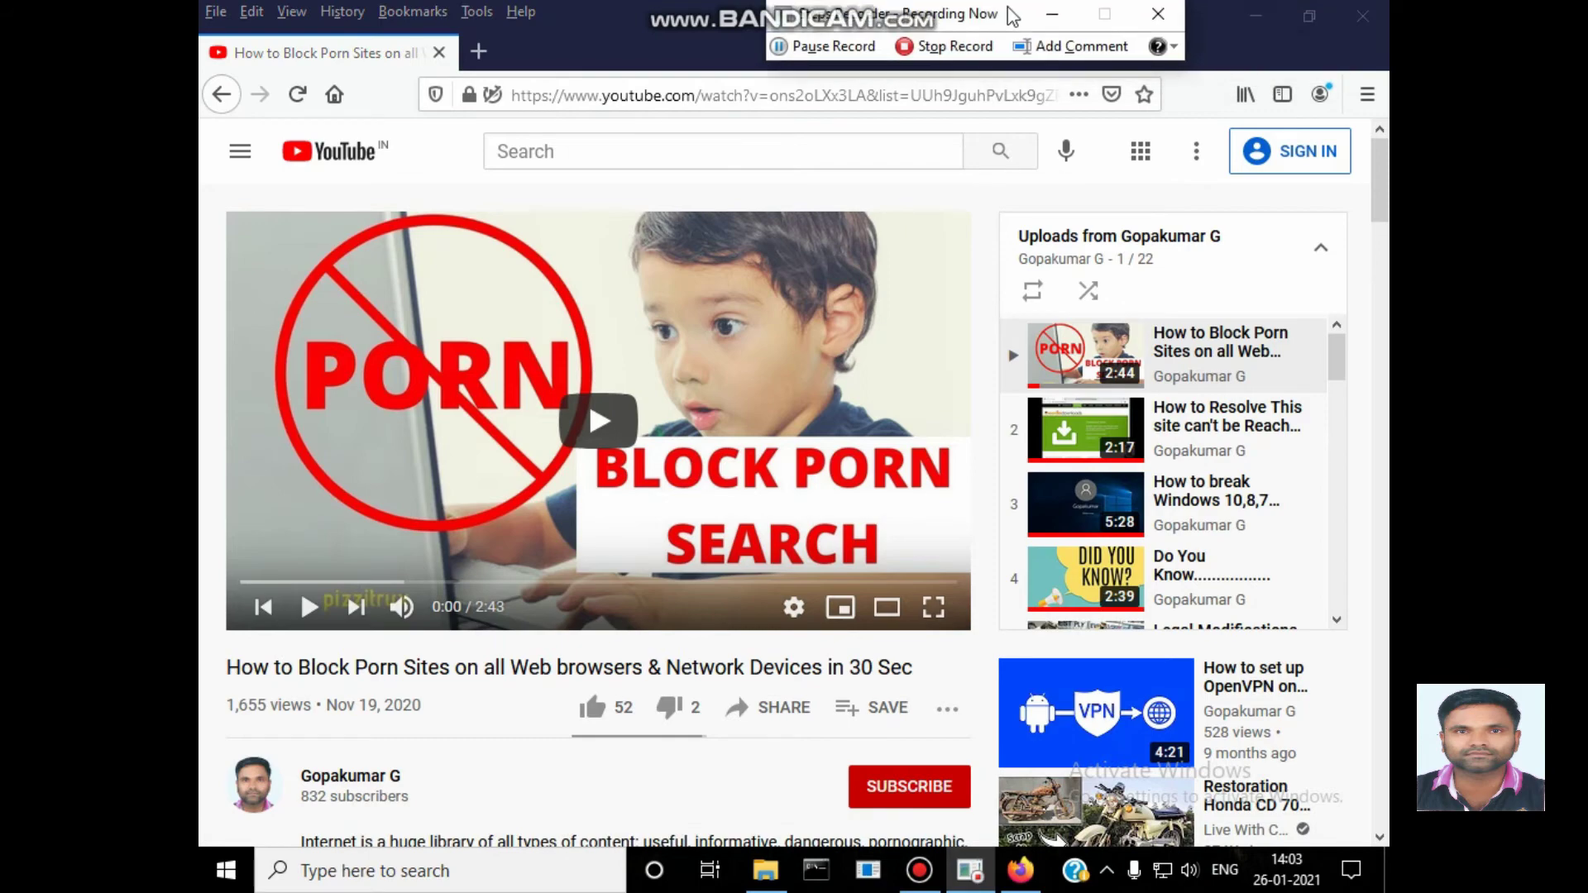
click(1365, 11)
click(946, 50)
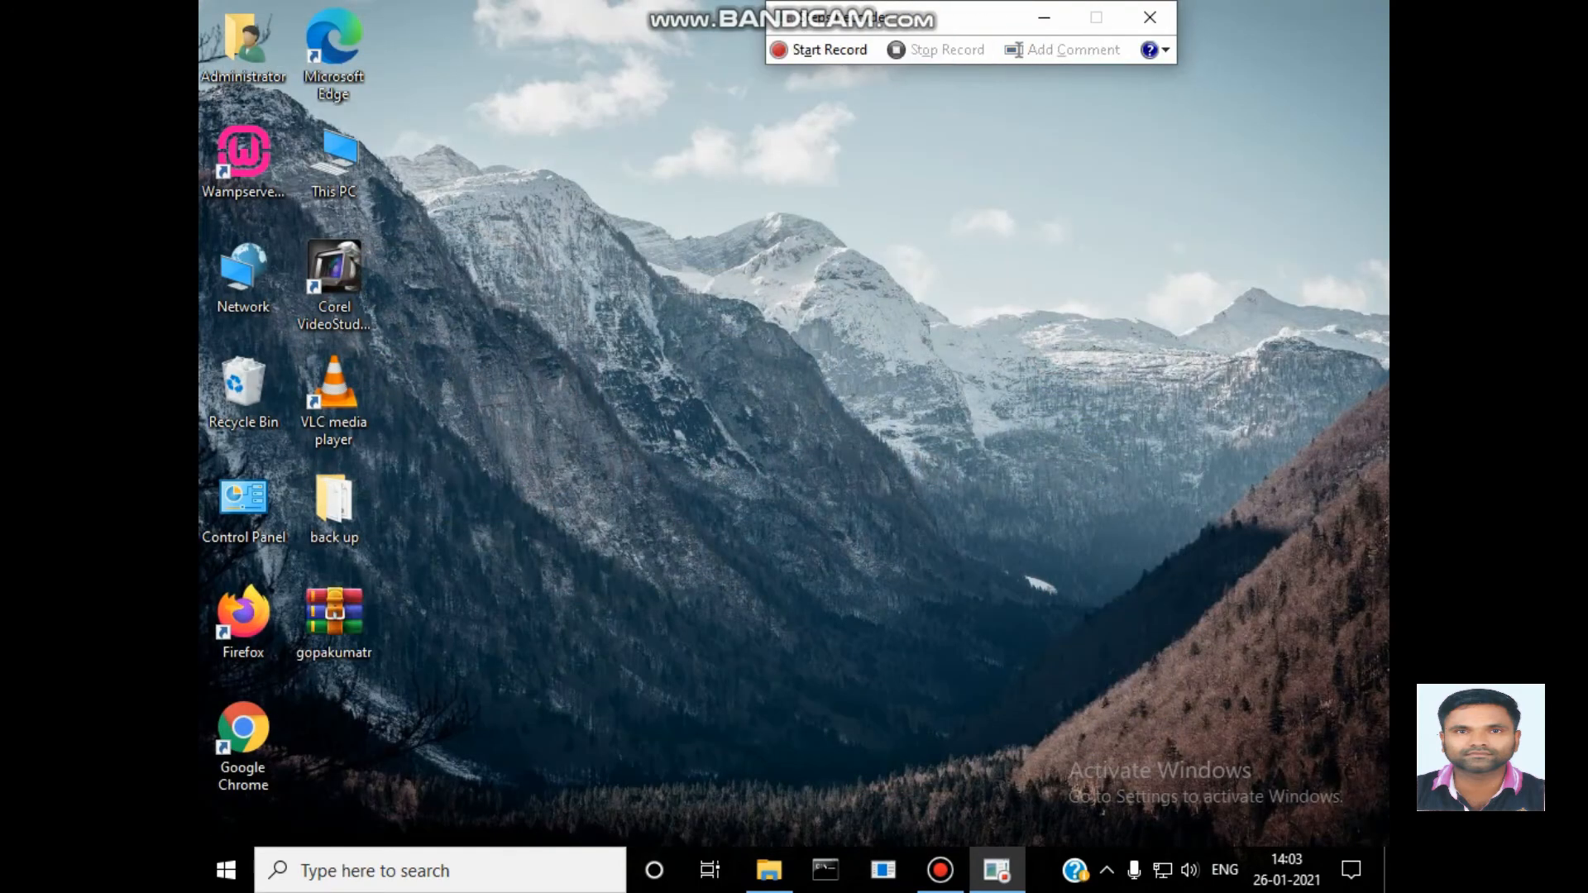
Move gopakumatr.zip beneath This PC and extract it to a gopakumatr folder.
mouse_move(335, 620)
mouse_down()
mouse_move(787, 293)
mouse_move(334, 275)
mouse_up()
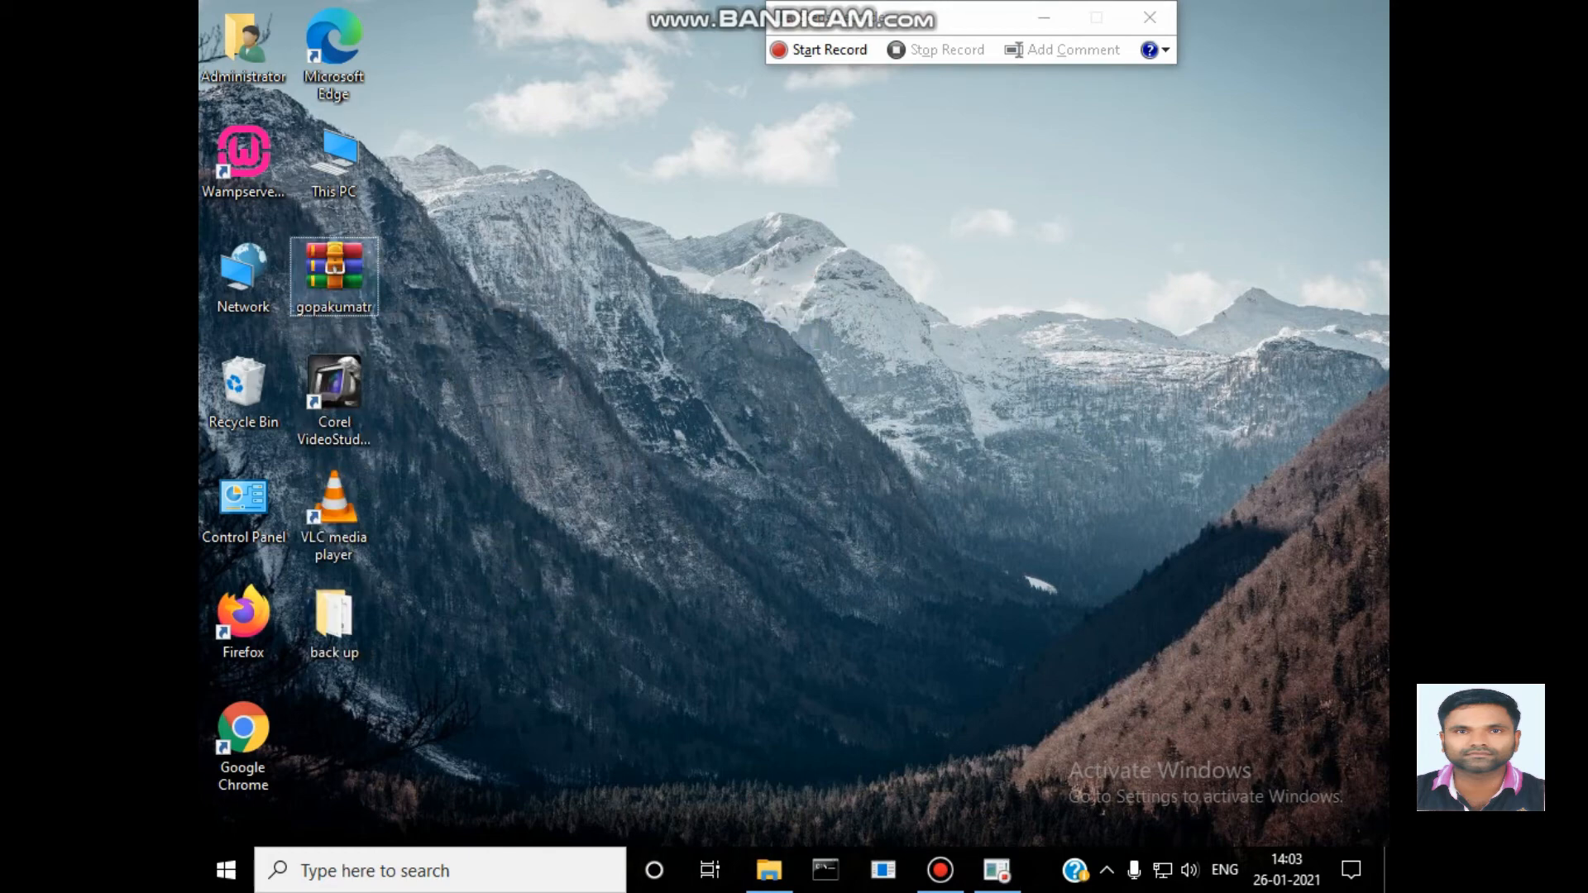
right_click(327, 258)
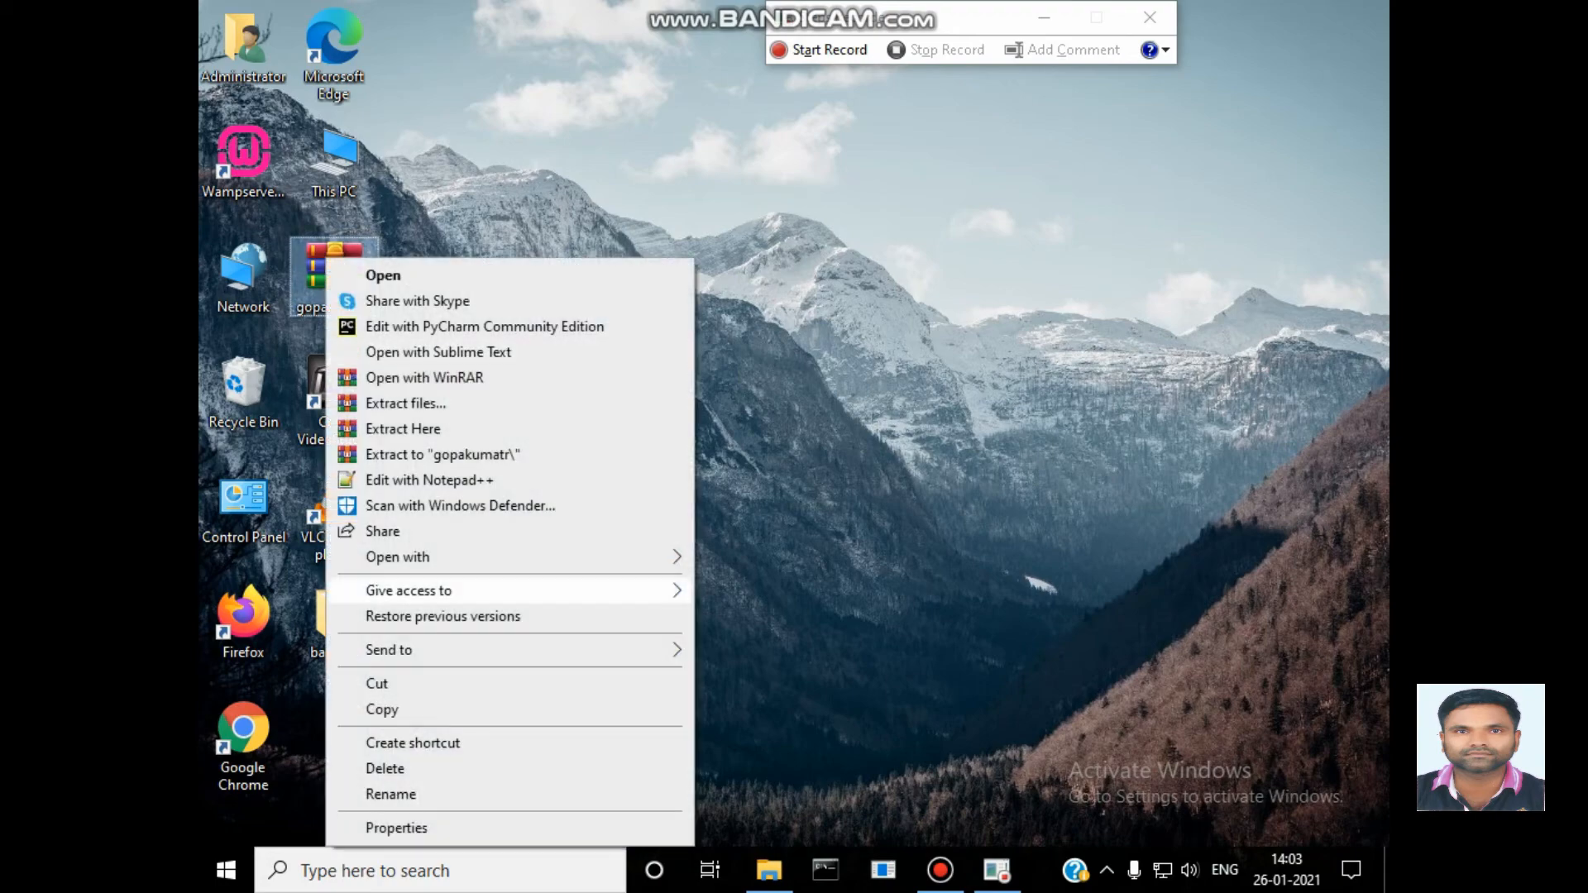
click(443, 454)
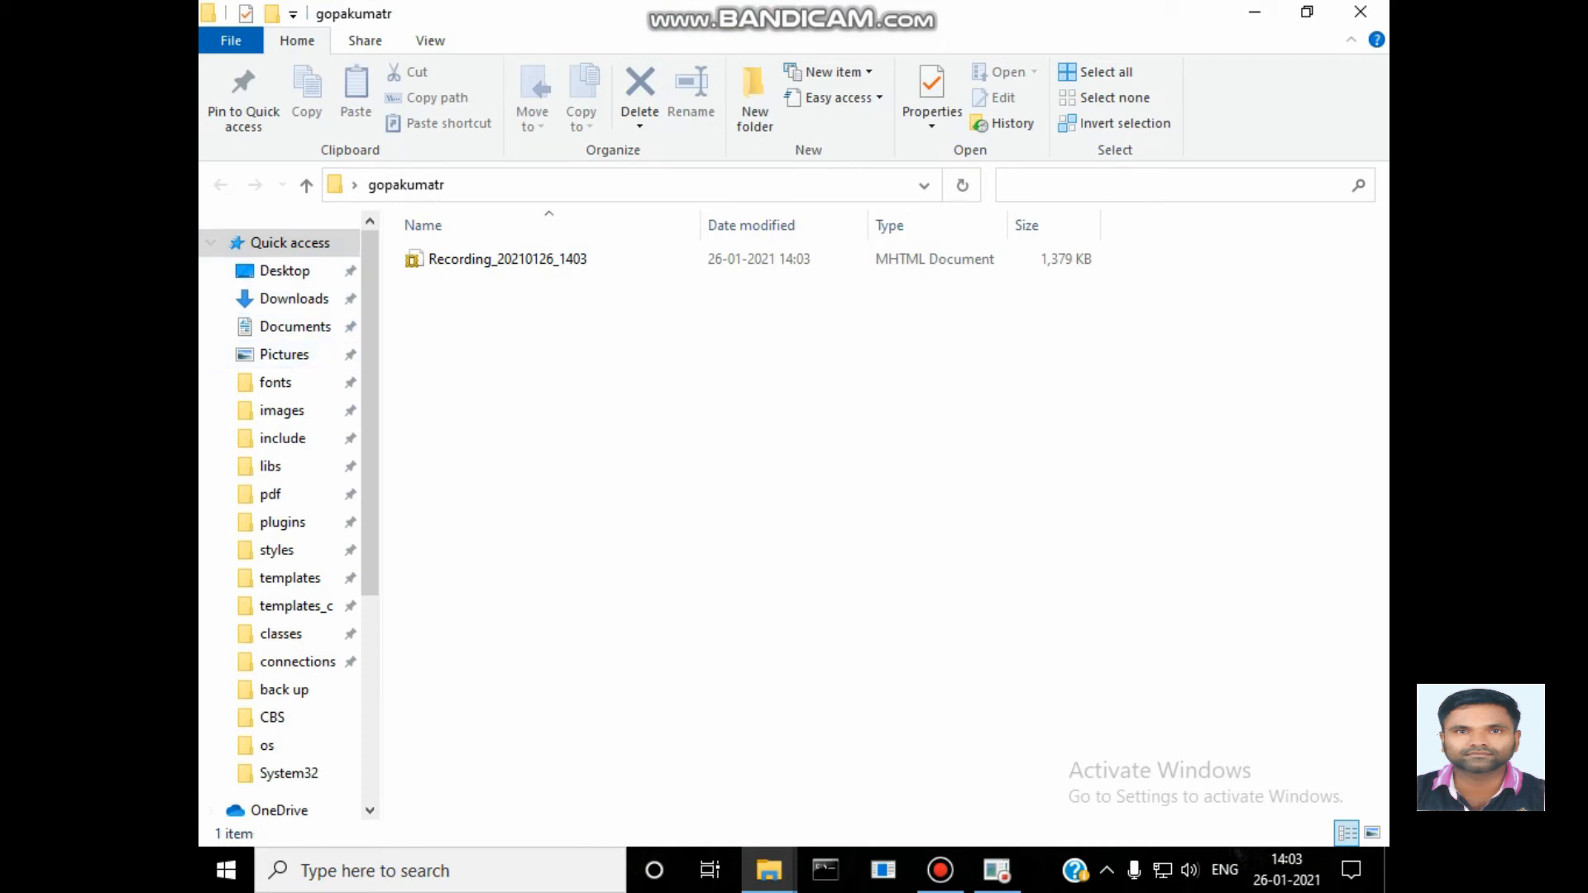
View the Recording_20210126_1403 MHT report in Internet Explorer, then close it and the folder.
click(508, 258)
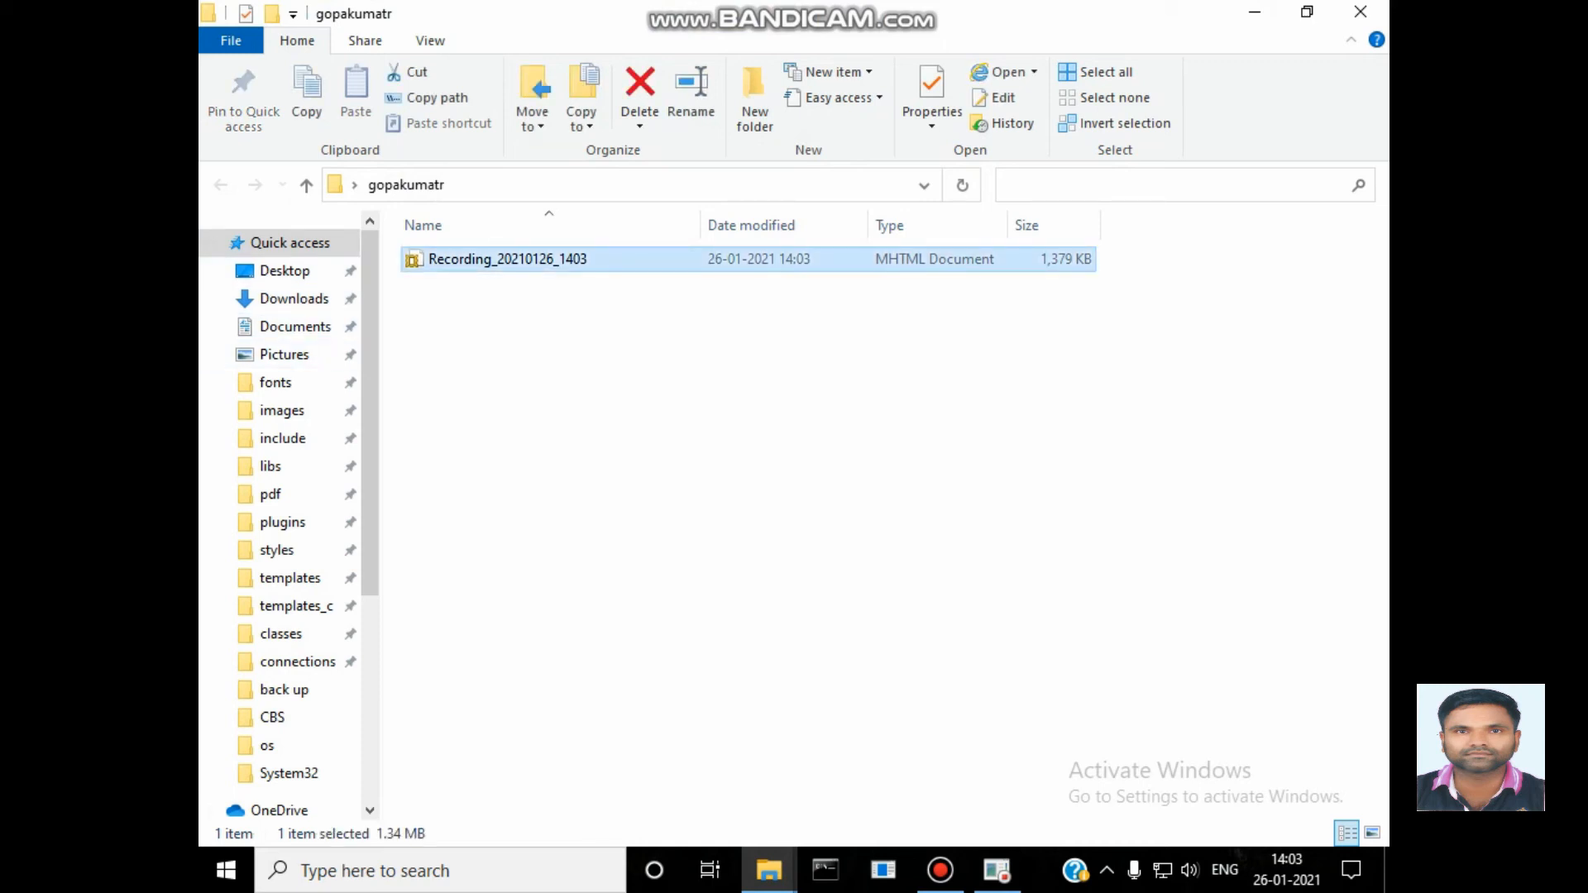
key(Return)
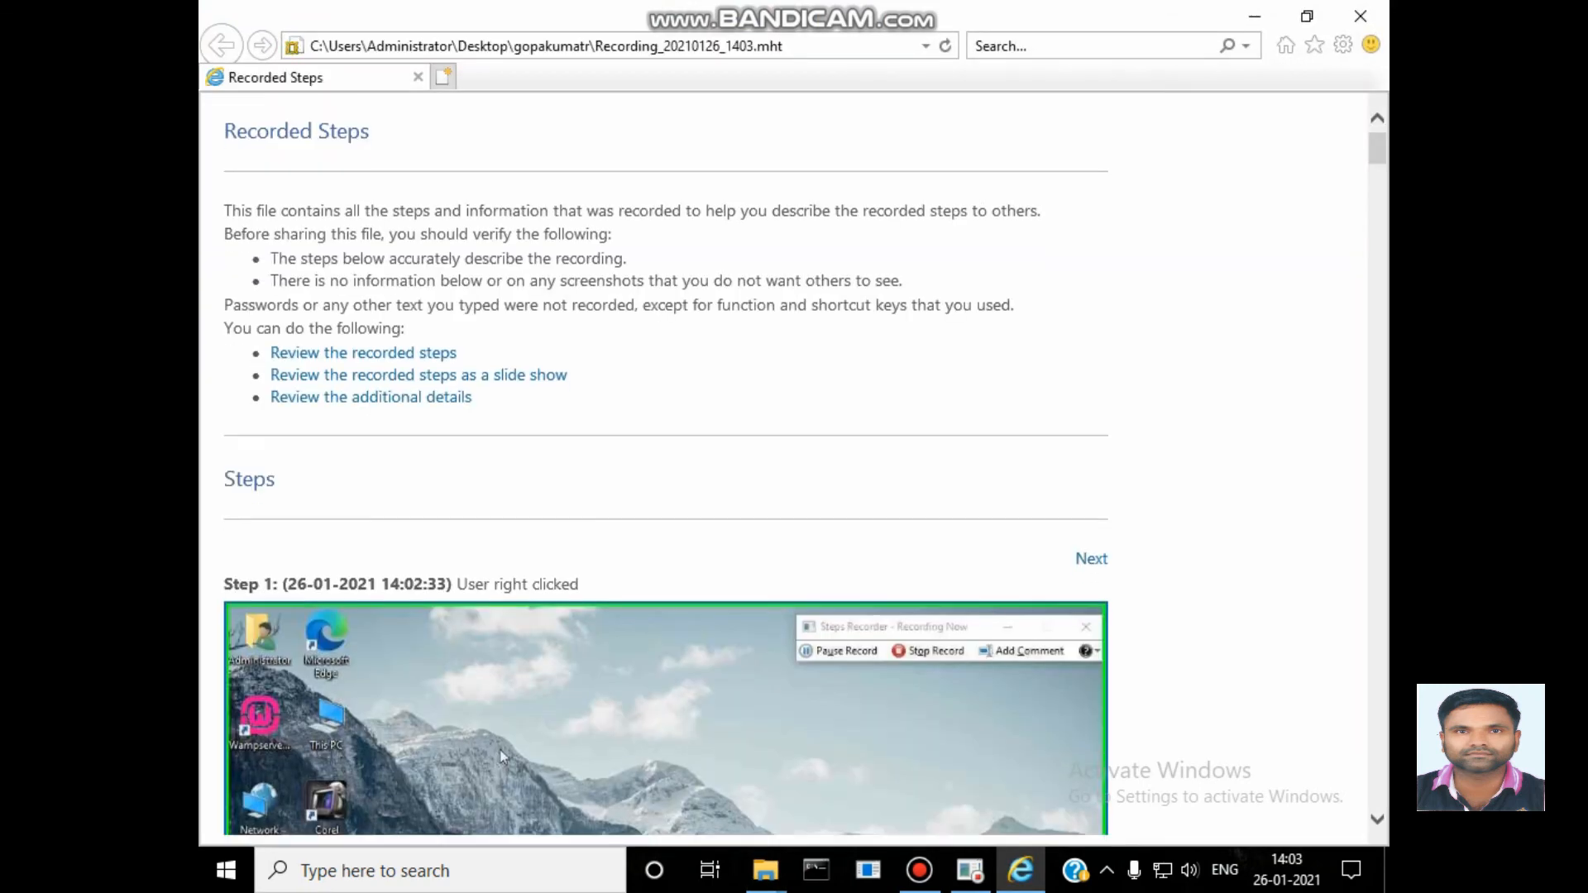
scroll(666, 469, down, 3)
scroll(666, 469, down, 3)
scroll(666, 469, down, 1)
scroll(667, 470, down, 4)
scroll(667, 469, down, 3)
scroll(666, 469, down, 1)
scroll(667, 469, down, 4)
scroll(666, 469, down, 3)
scroll(667, 469, down, 1)
scroll(667, 469, down, 4)
scroll(666, 469, down, 5)
scroll(666, 469, down, 4)
scroll(667, 469, down, 4)
scroll(666, 469, down, 1)
scroll(667, 469, up, 3)
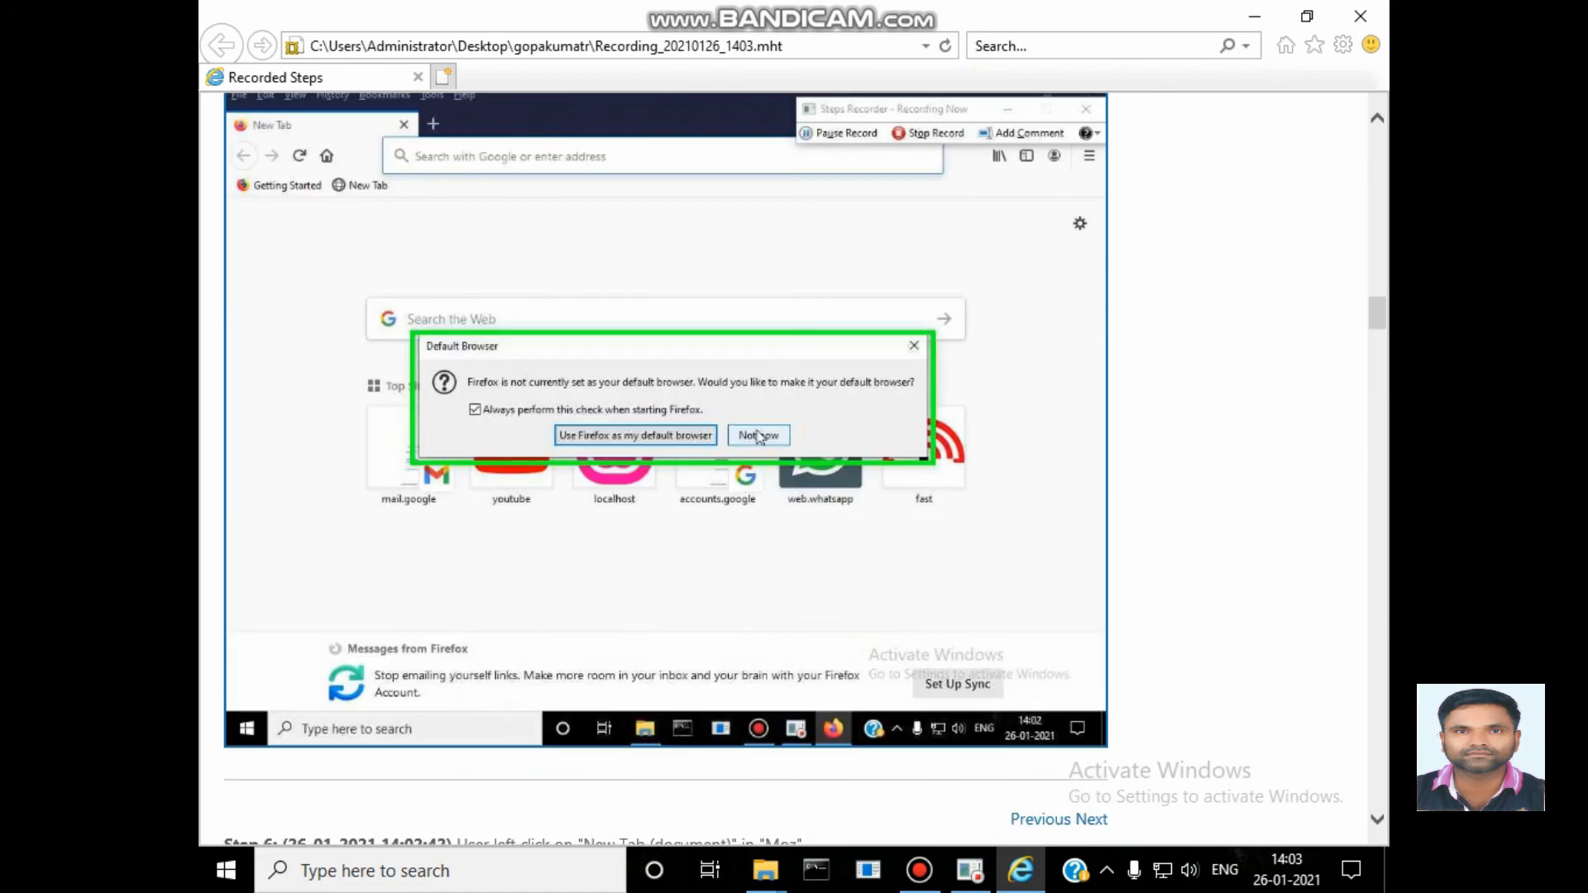
scroll(666, 469, up, 5)
scroll(665, 469, up, 1)
scroll(667, 469, up, 4)
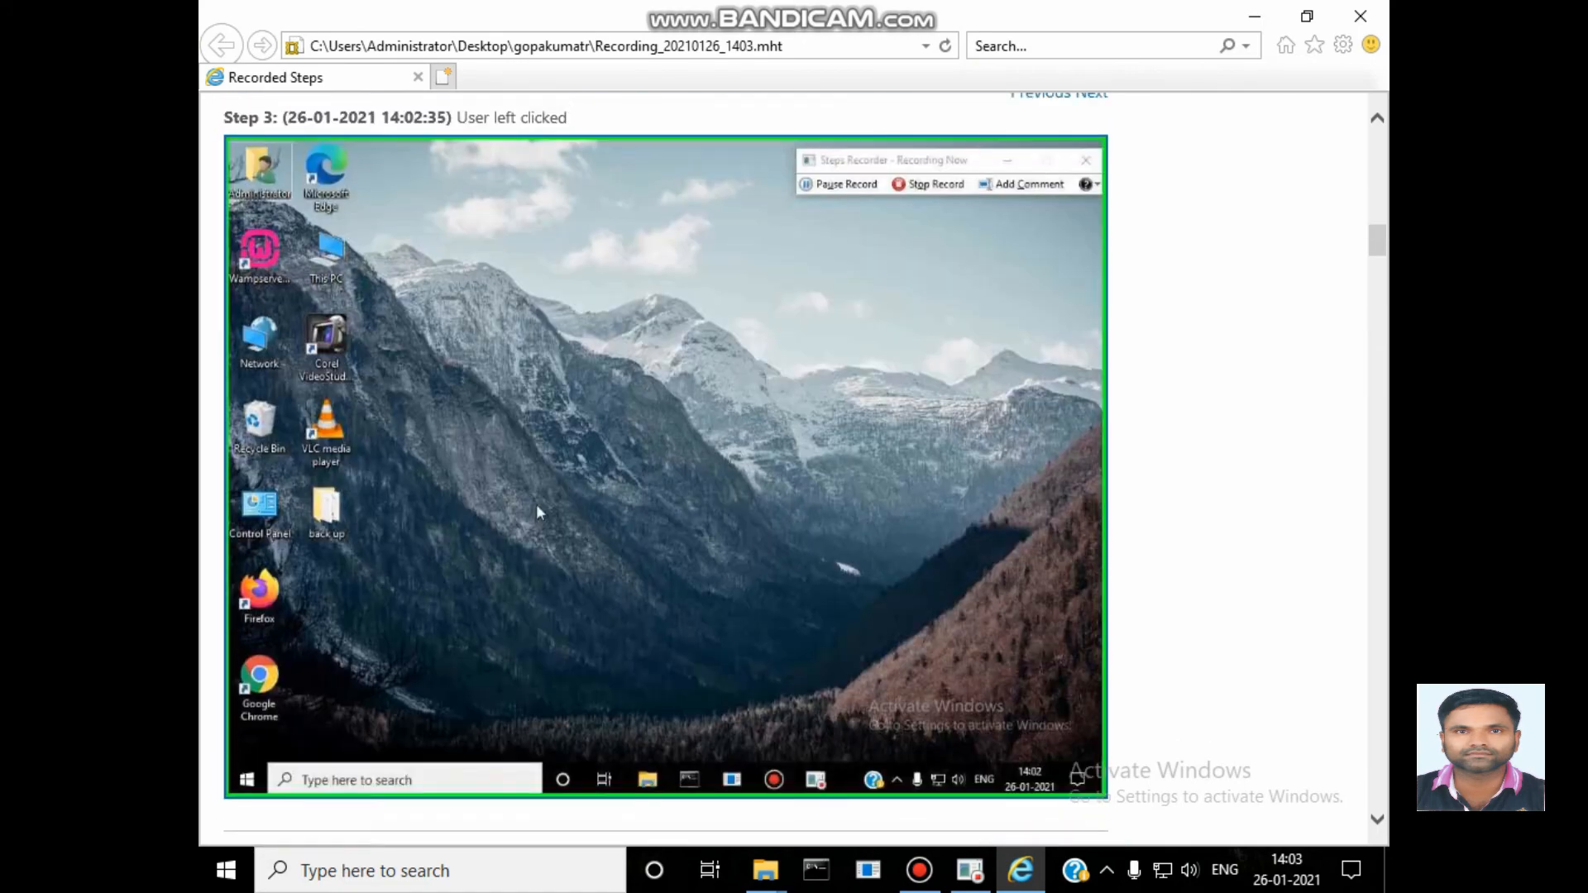
scroll(667, 470, up, 5)
scroll(667, 469, up, 5)
scroll(666, 469, up, 1)
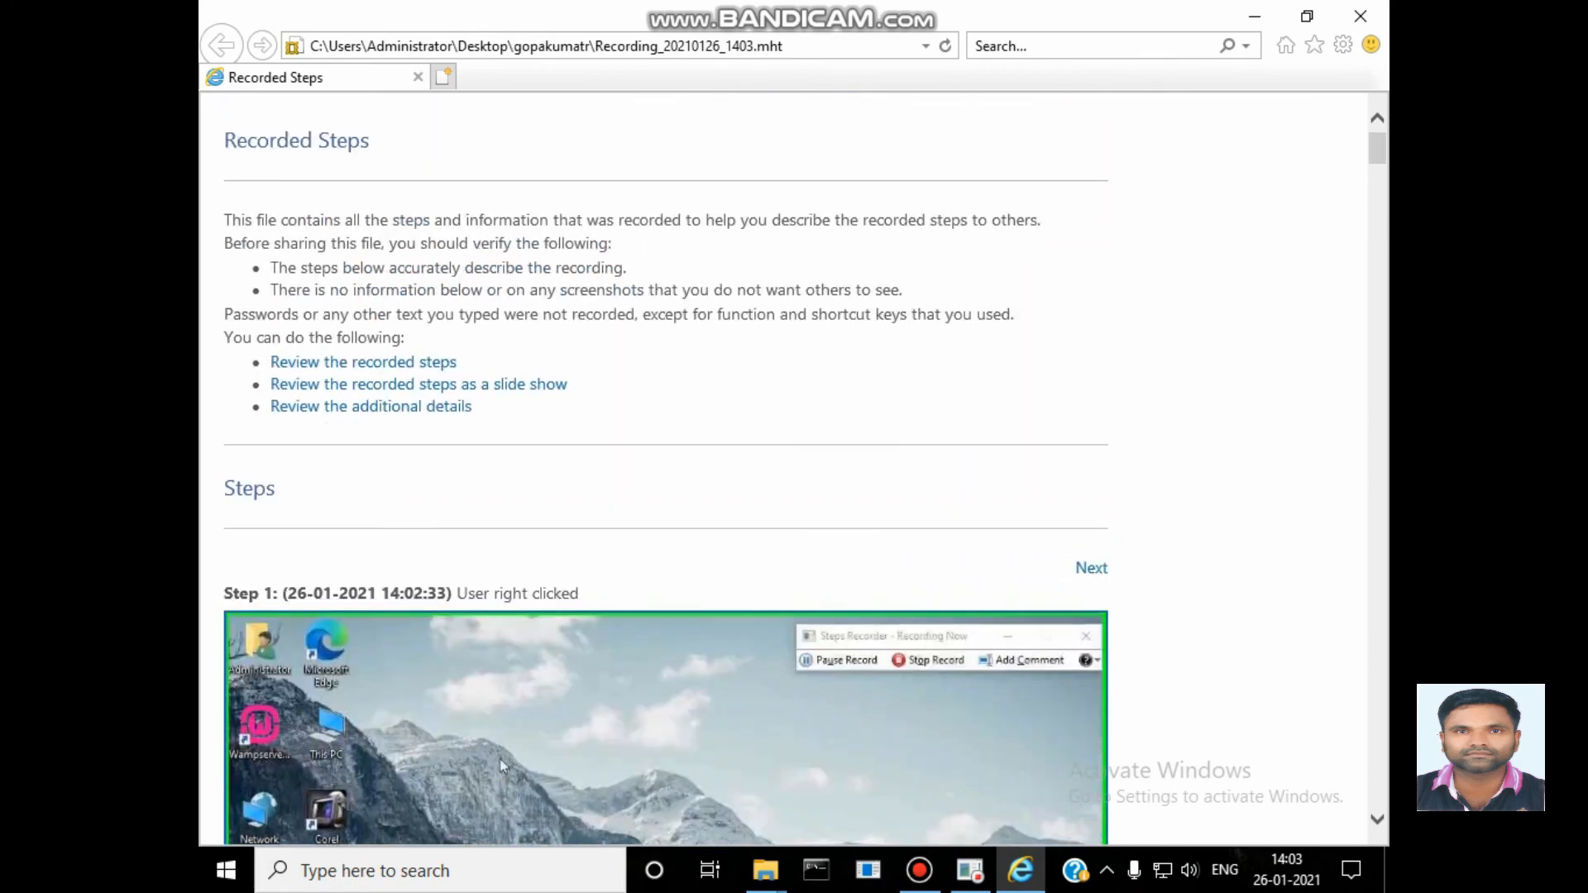
scroll(666, 470, down, 3)
scroll(666, 469, down, 5)
scroll(667, 469, down, 5)
scroll(665, 469, down, 1)
scroll(539, 639, down, 5)
click(1362, 14)
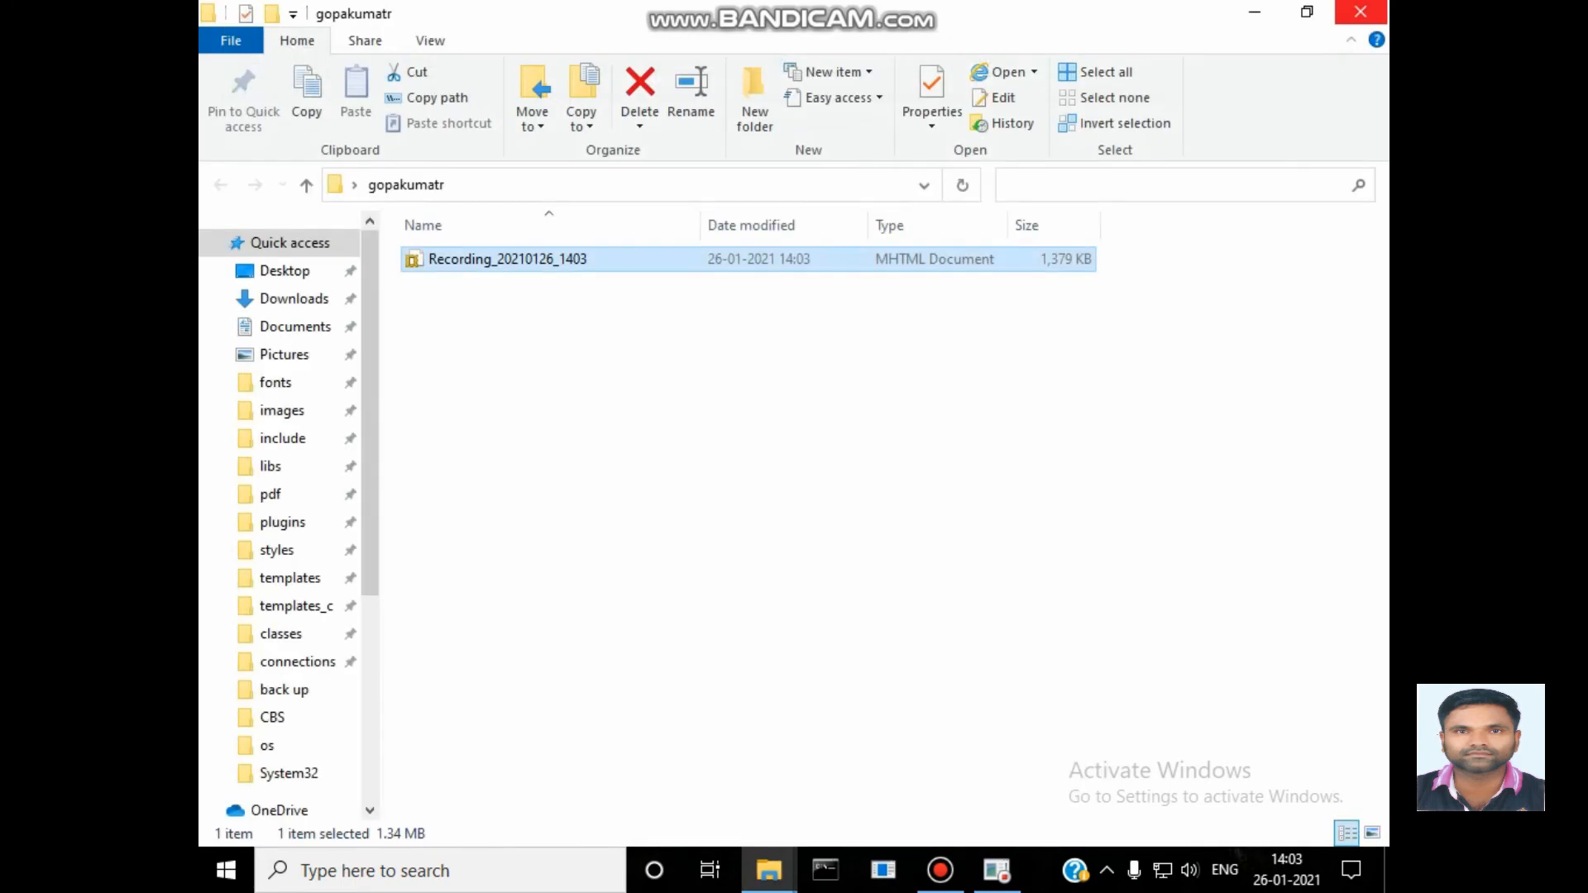
click(1361, 12)
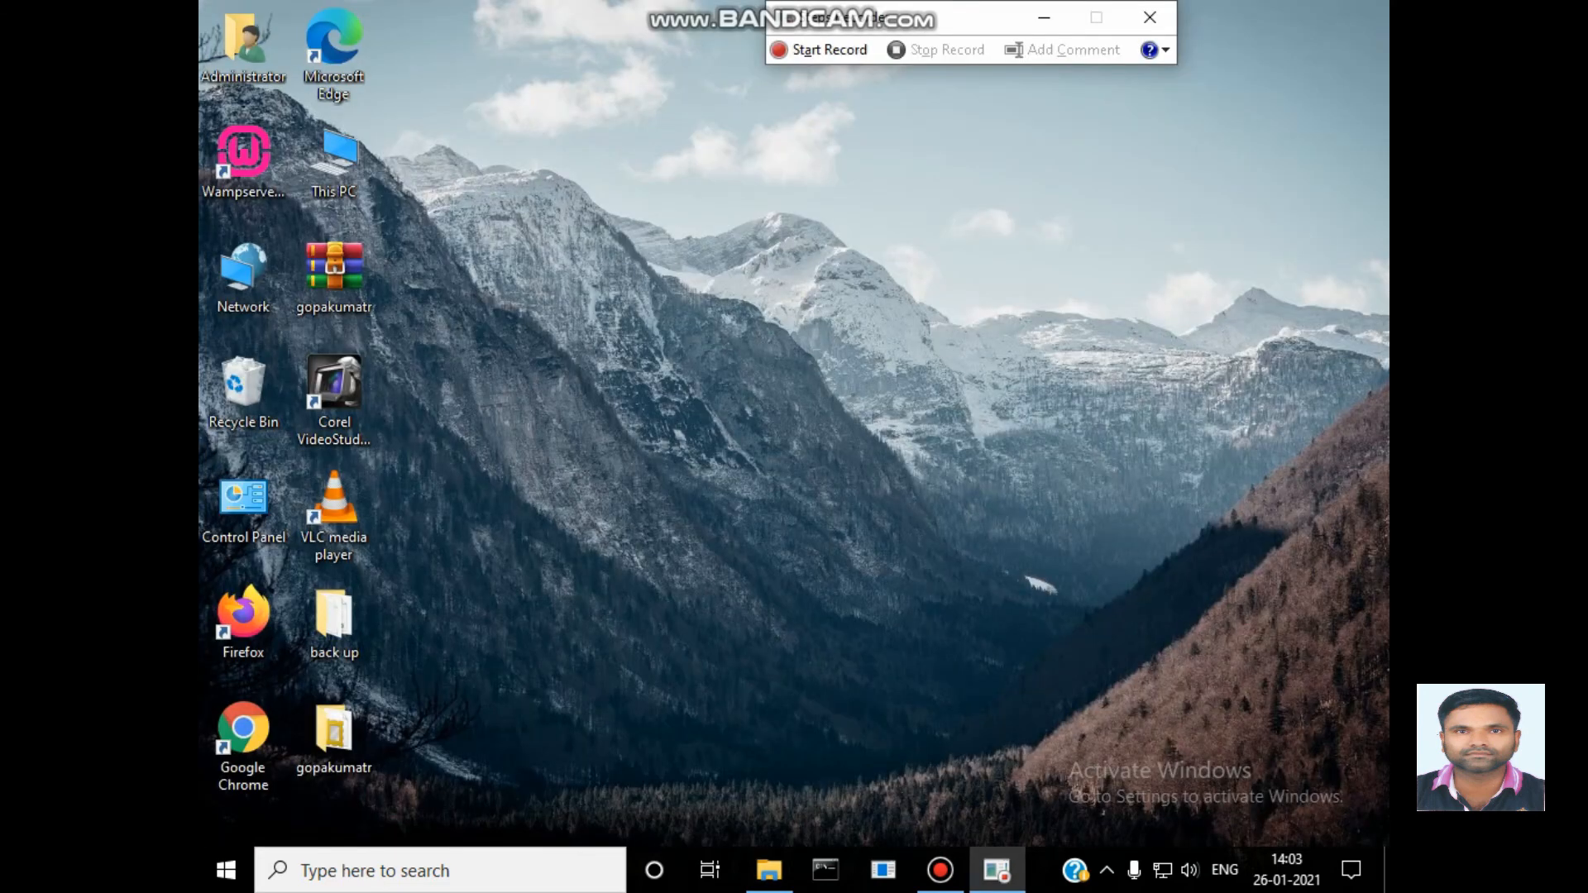